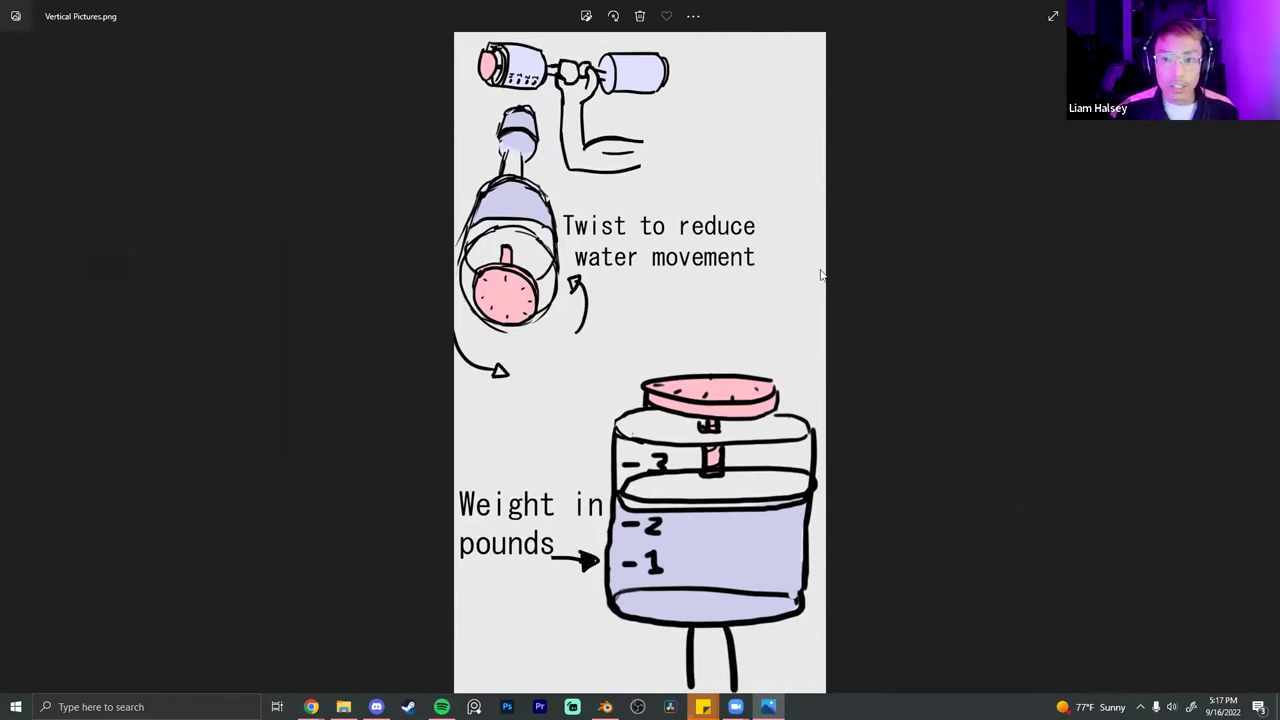
# - Close the Vertical Pictures image, watch the 1Minute_waterWeight.mp4 animation, and close the video
pyautogui.click(1262, 12)
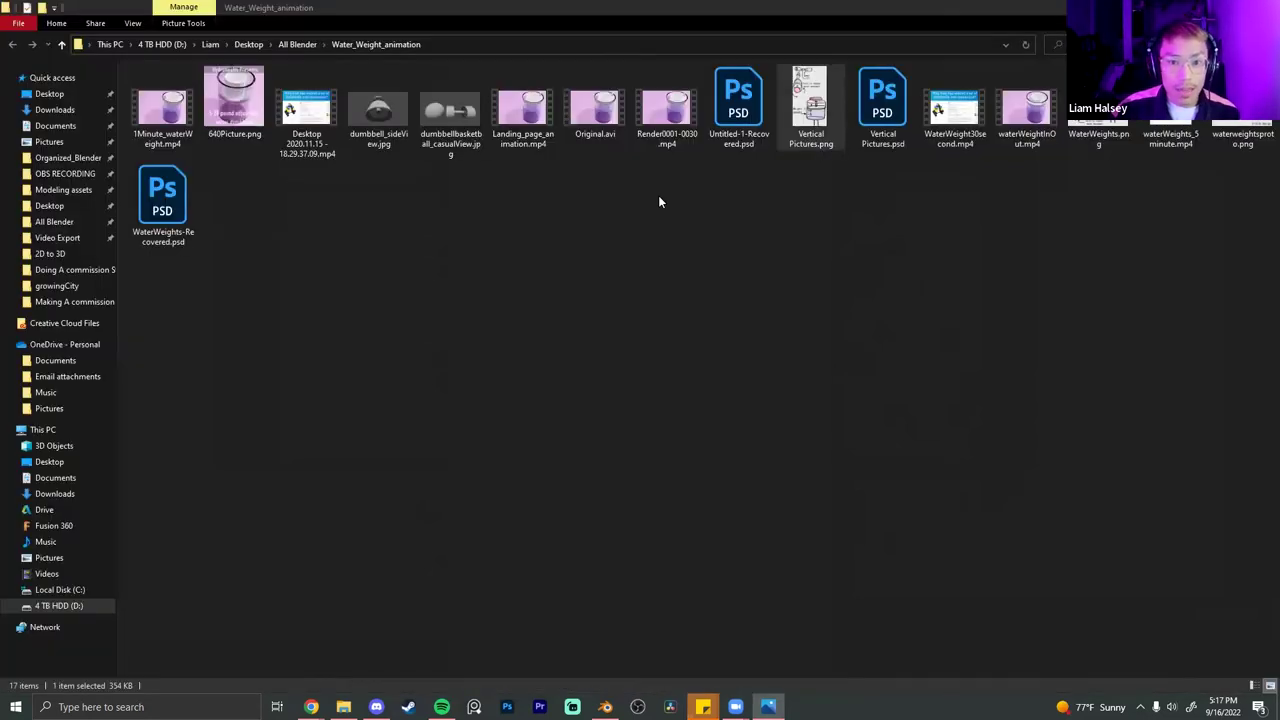
pyautogui.click(658, 195)
pyautogui.doubleClick(175, 117)
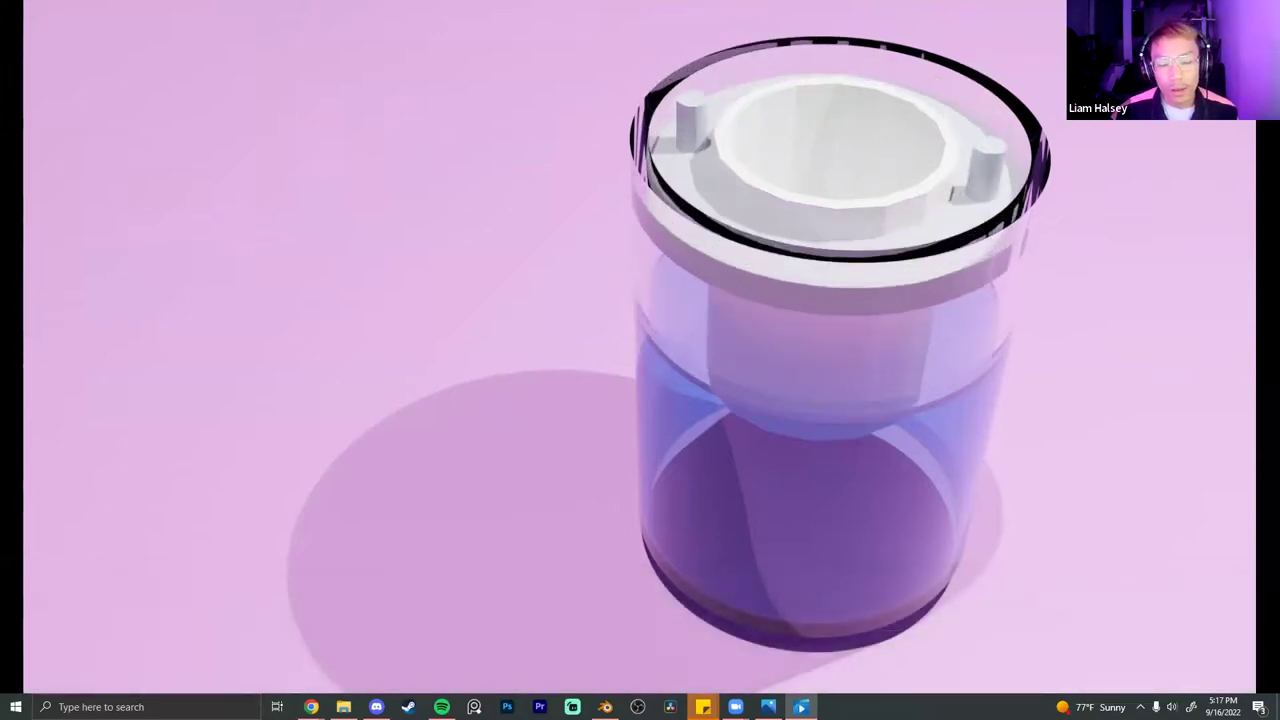
pyautogui.moveTo(1055, 219)
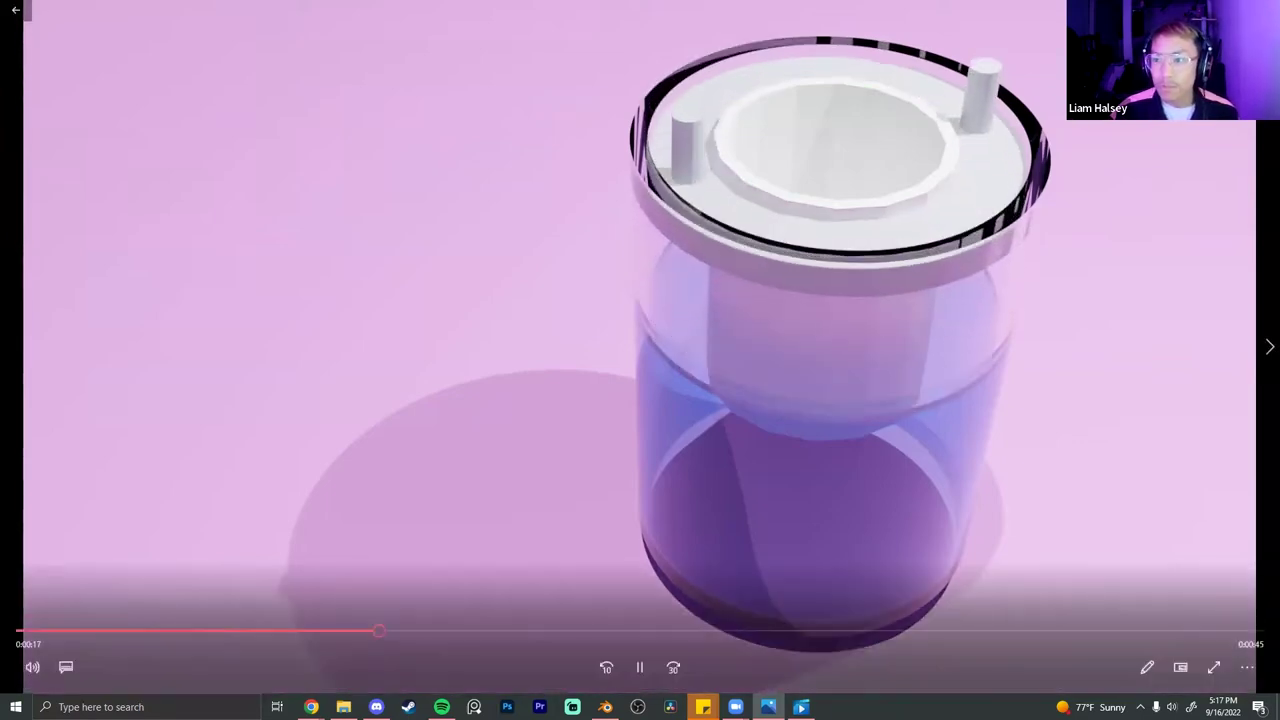
pyautogui.hotkey('alt', 'F4')
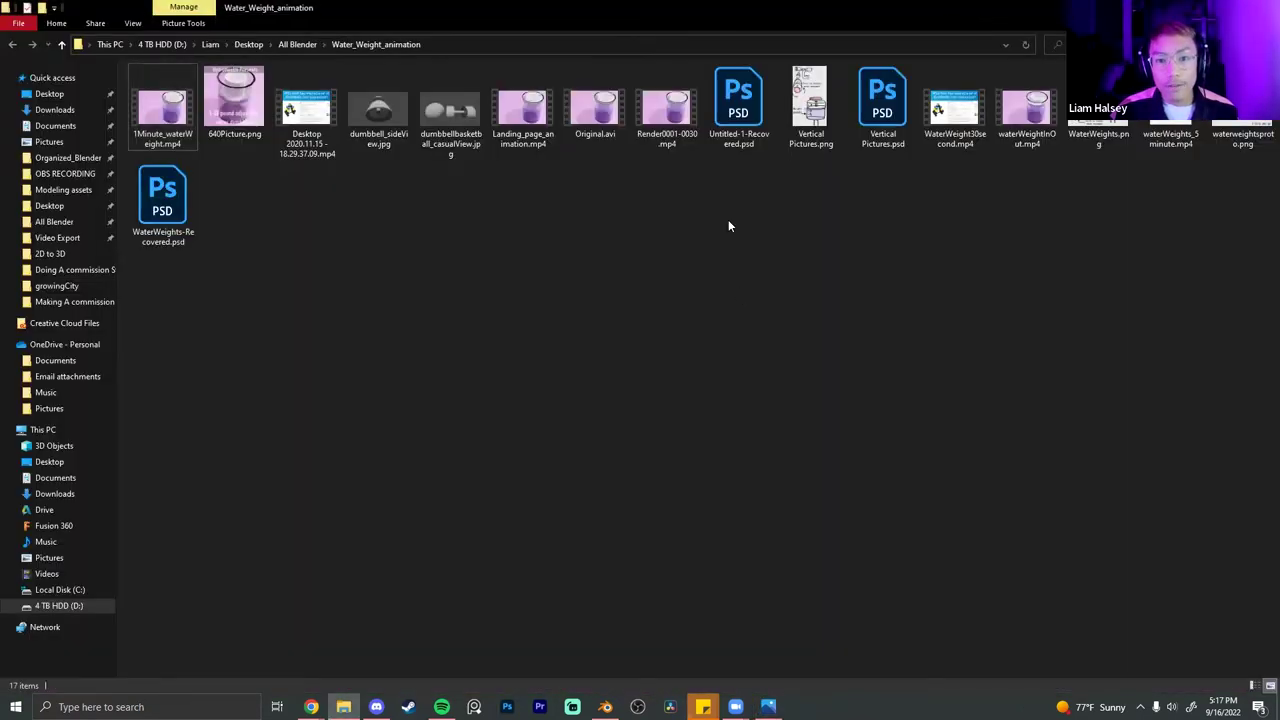
# - View the dumbbell_sideView.jpg render and close it to return to the Water_Weight_animation folder
pyautogui.doubleClick(378, 108)
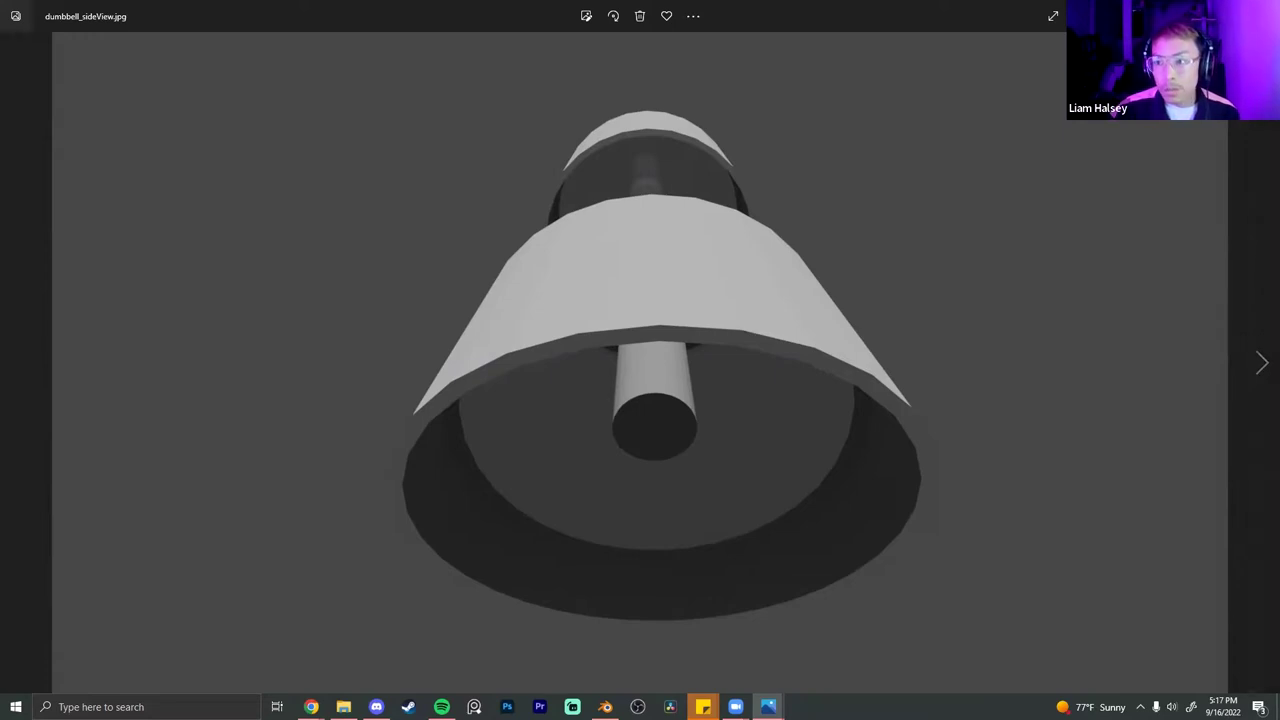
pyautogui.click(1202, 15)
pyautogui.click(754, 293)
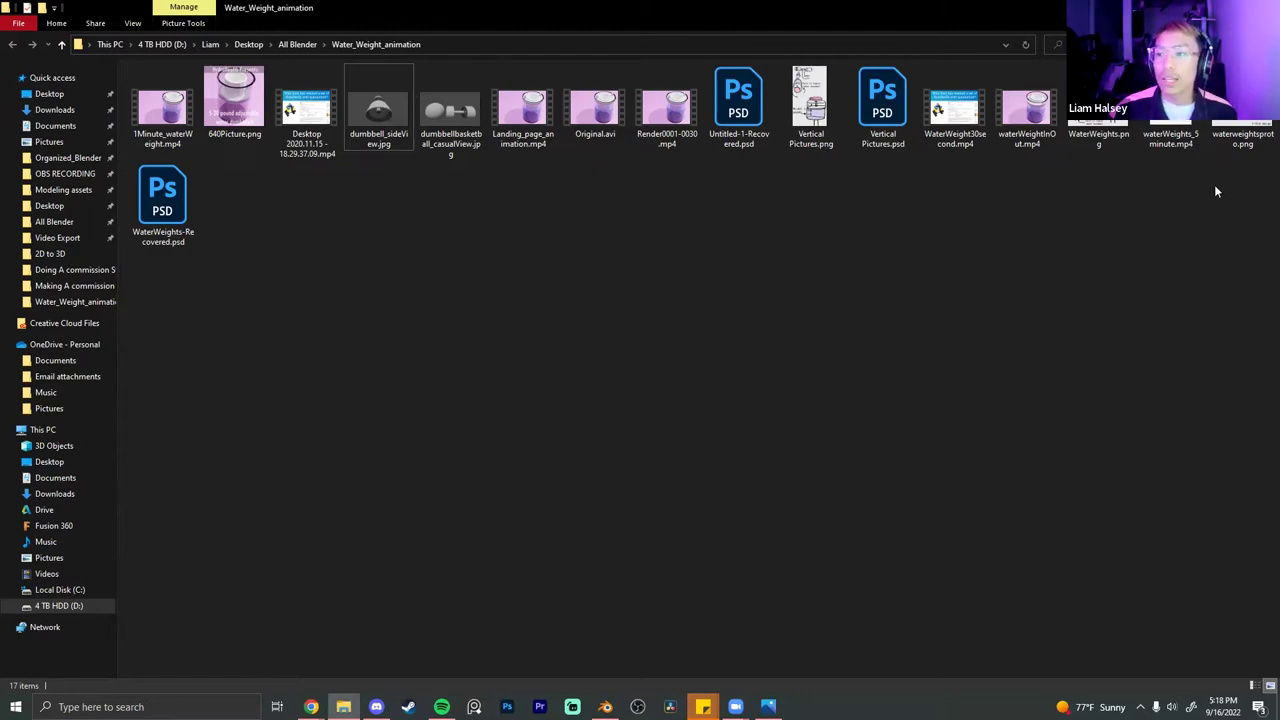
# - Switch to the Chrome browser and look over the video grid on the TikTok profile page
pyautogui.hotkey('alt', 'Tab')
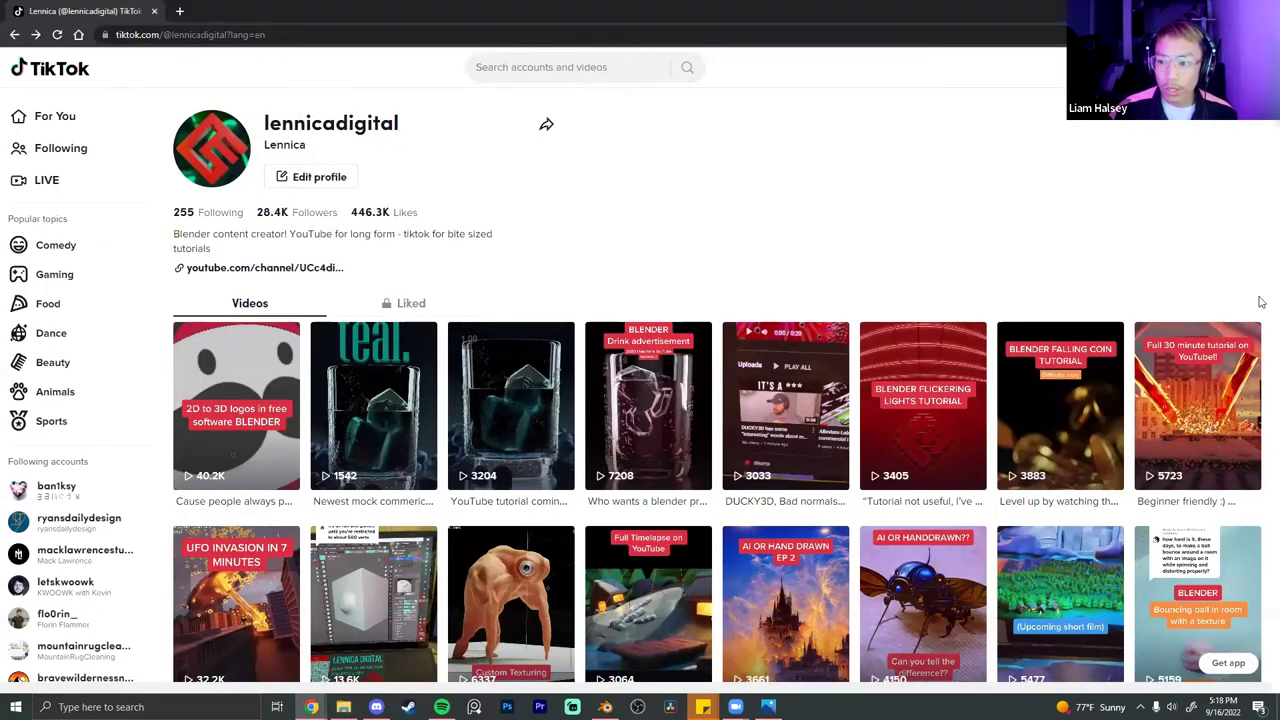
pyautogui.scroll(-2, 1207, 305)
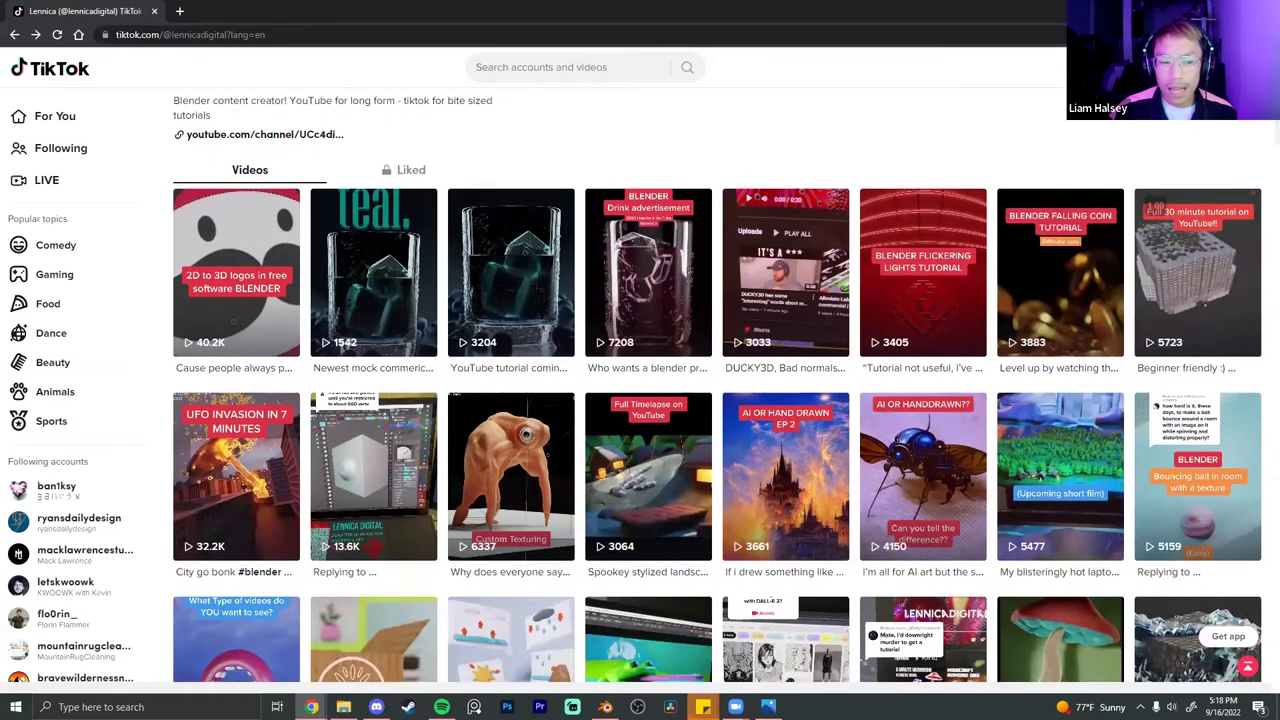
pyautogui.scroll(2, 1200, 300)
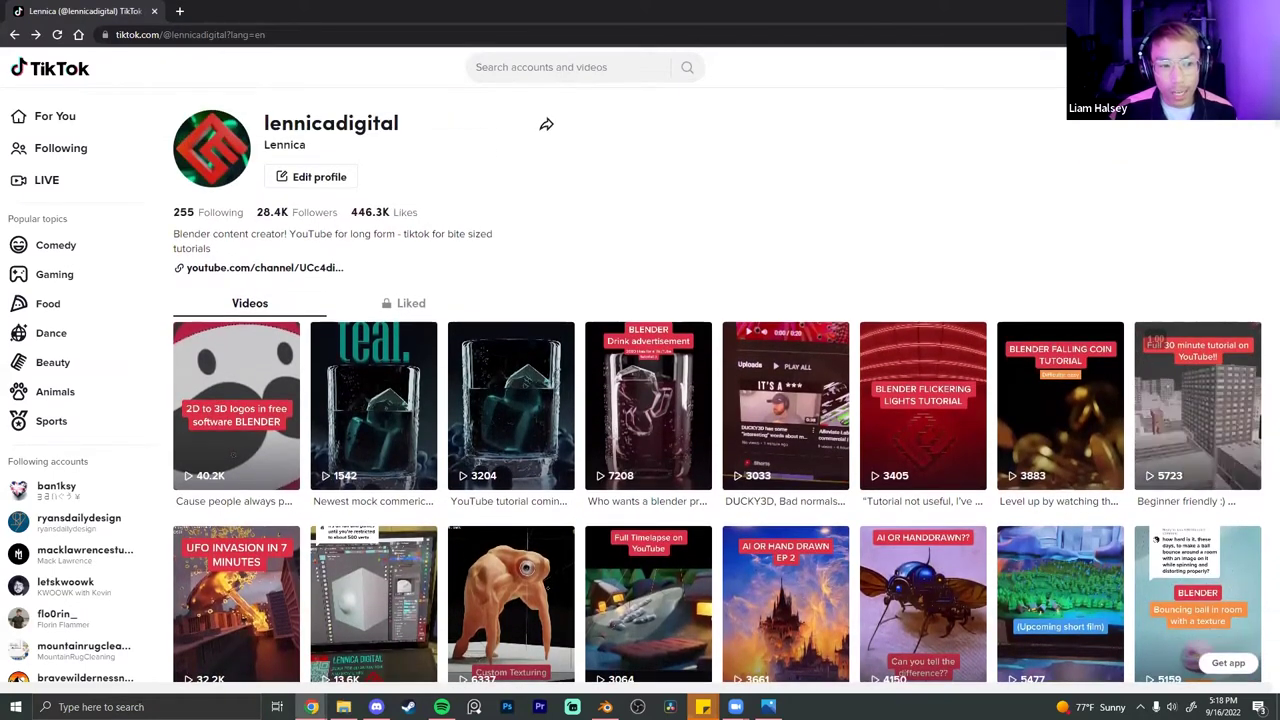
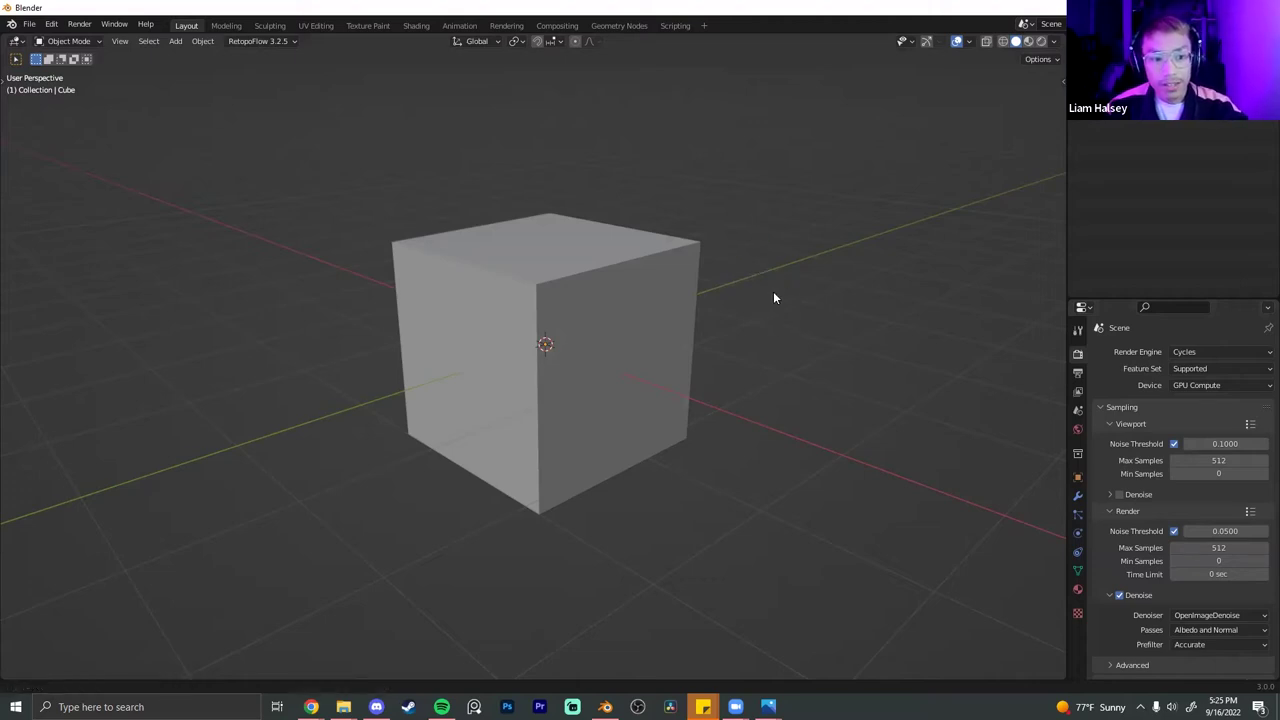
# - Delete the default cube from the Blender scene
pyautogui.keyDown('shift'); pyautogui.moveTo(773, 292); pyautogui.dragTo(781, 288, button='middle'); pyautogui.keyUp('shift')
pyautogui.click(711, 287)
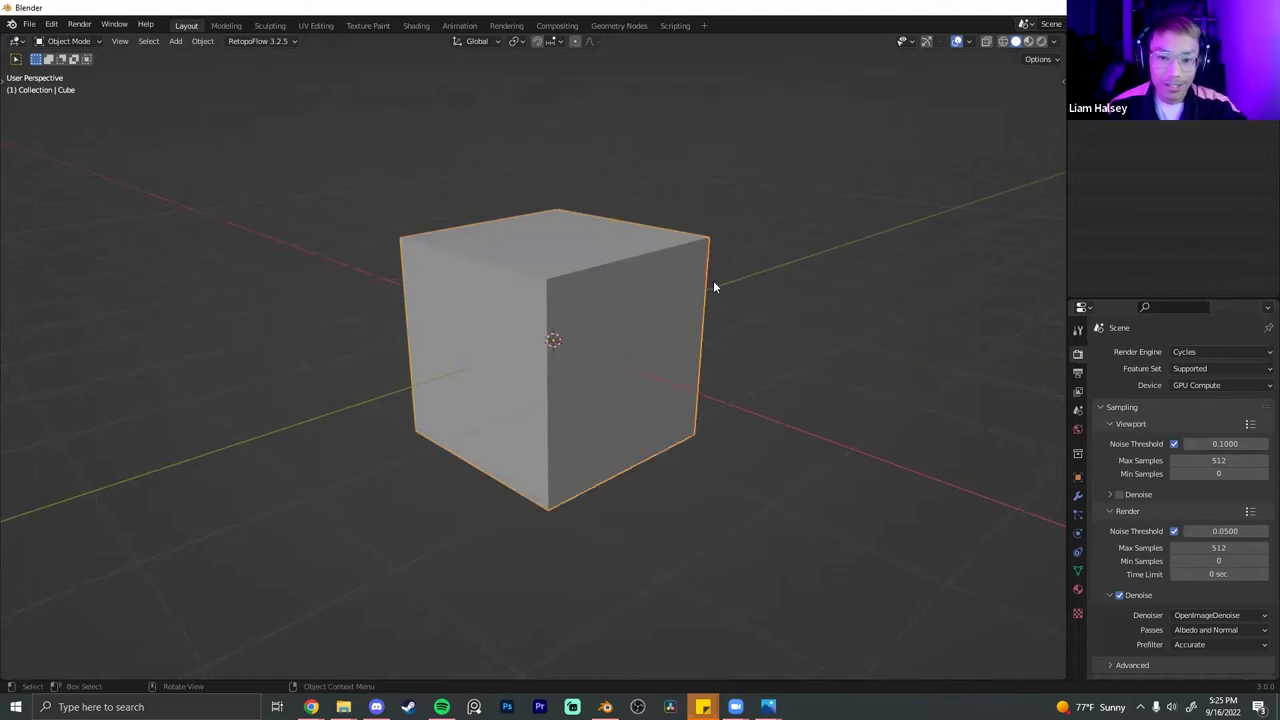
pyautogui.press('x')
pyautogui.click(600, 277)
# - Add an ico sphere with 2 subdivisions and a 1 m radius at the world origin
pyautogui.hotkey('shift', 'a')
pyautogui.moveTo(608, 246)
pyautogui.click(668, 301)
pyautogui.click(92, 664)
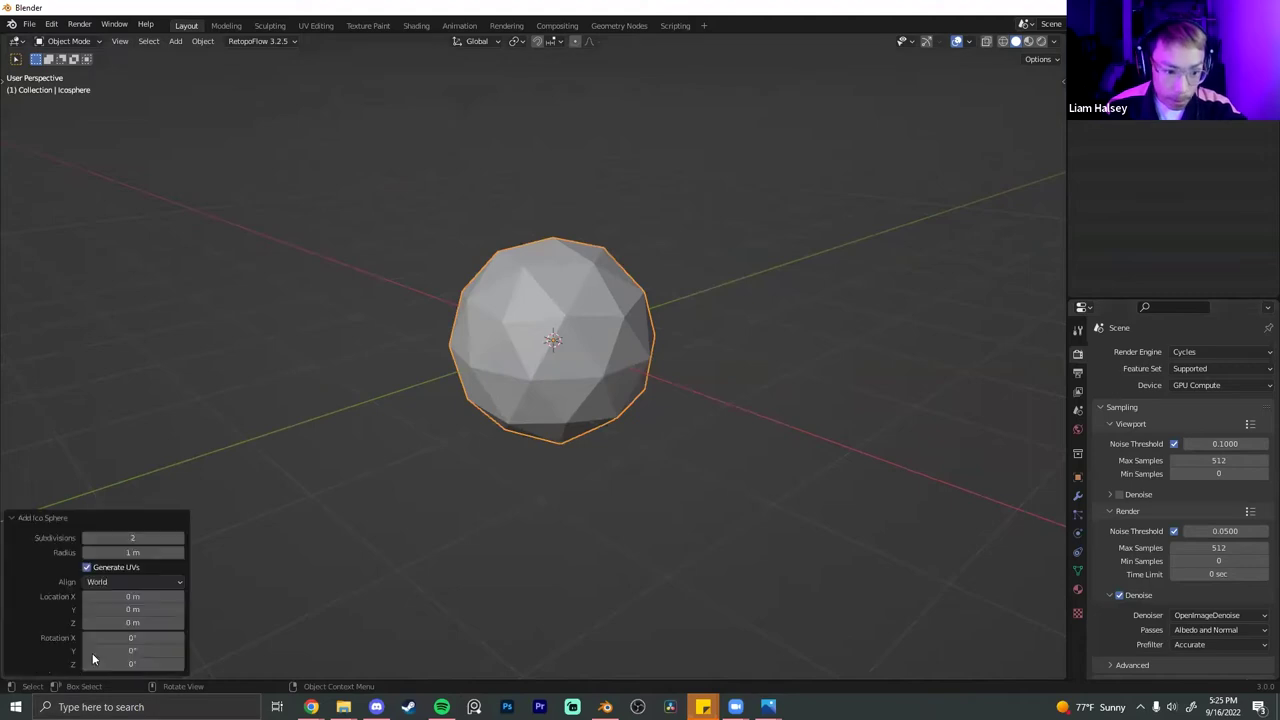
pyautogui.click(574, 296)
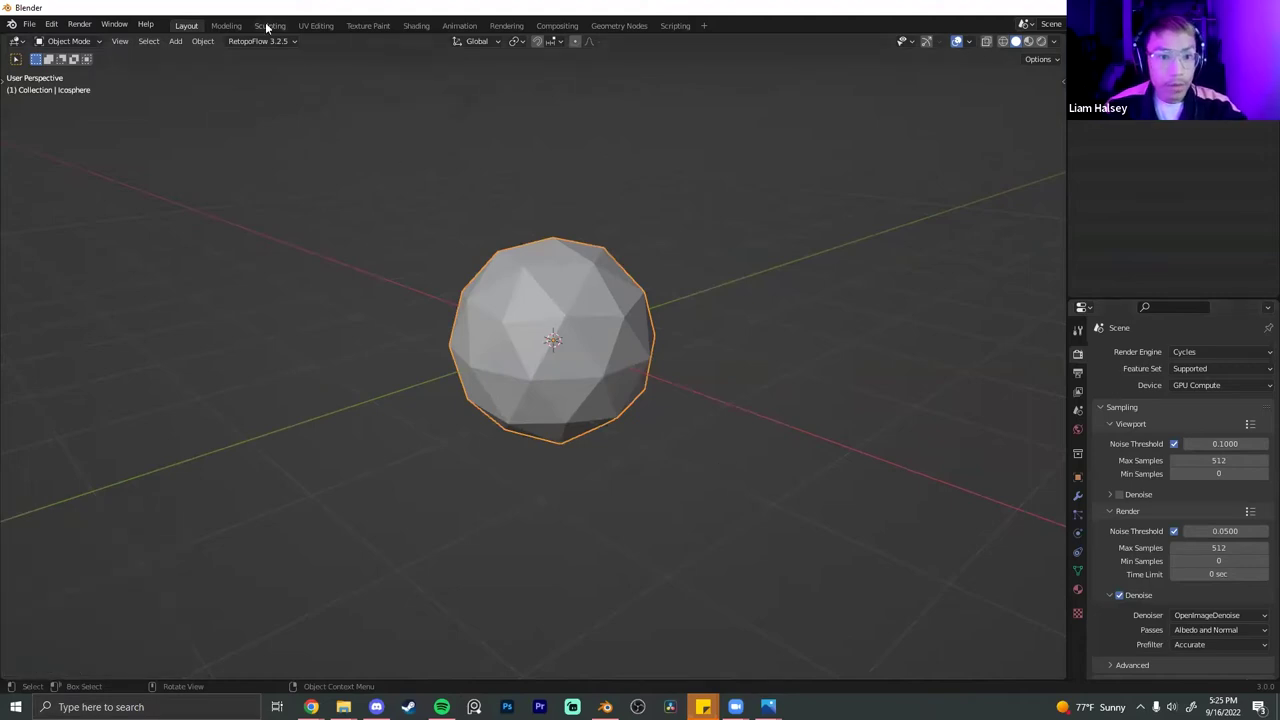
pyautogui.scroll(2, 569, 300)
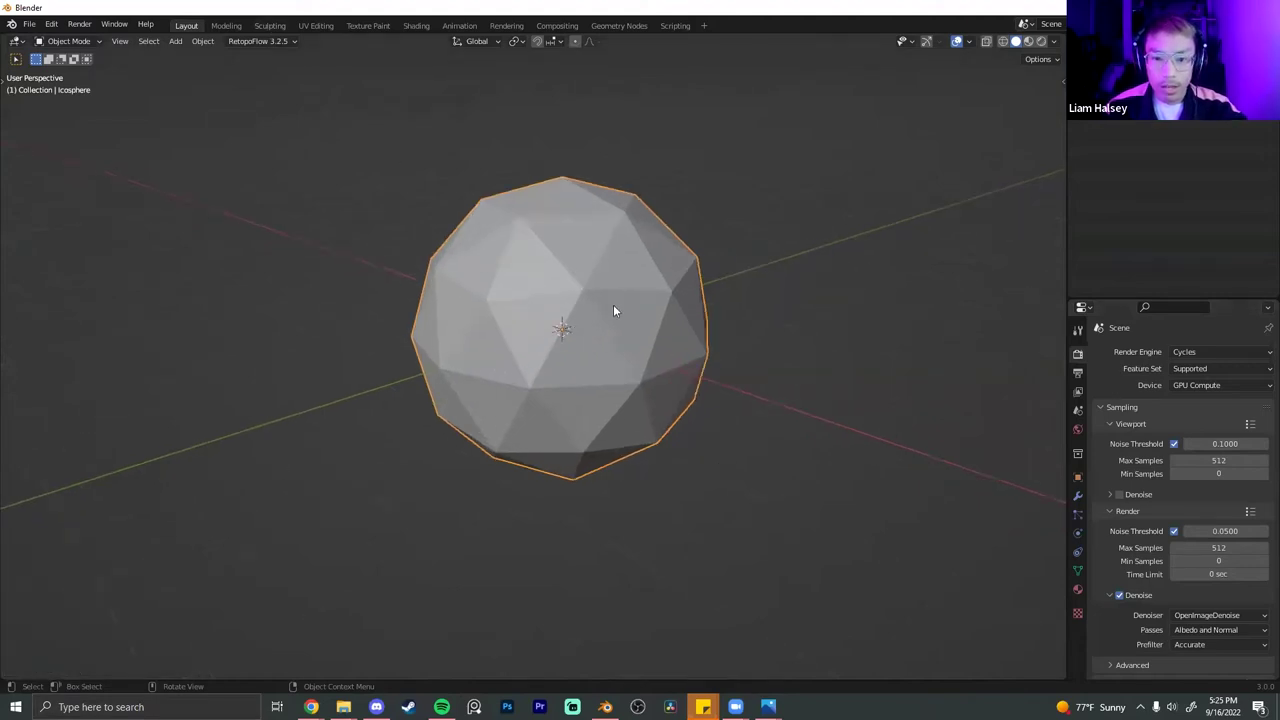
pyautogui.scroll(2, 627, 245)
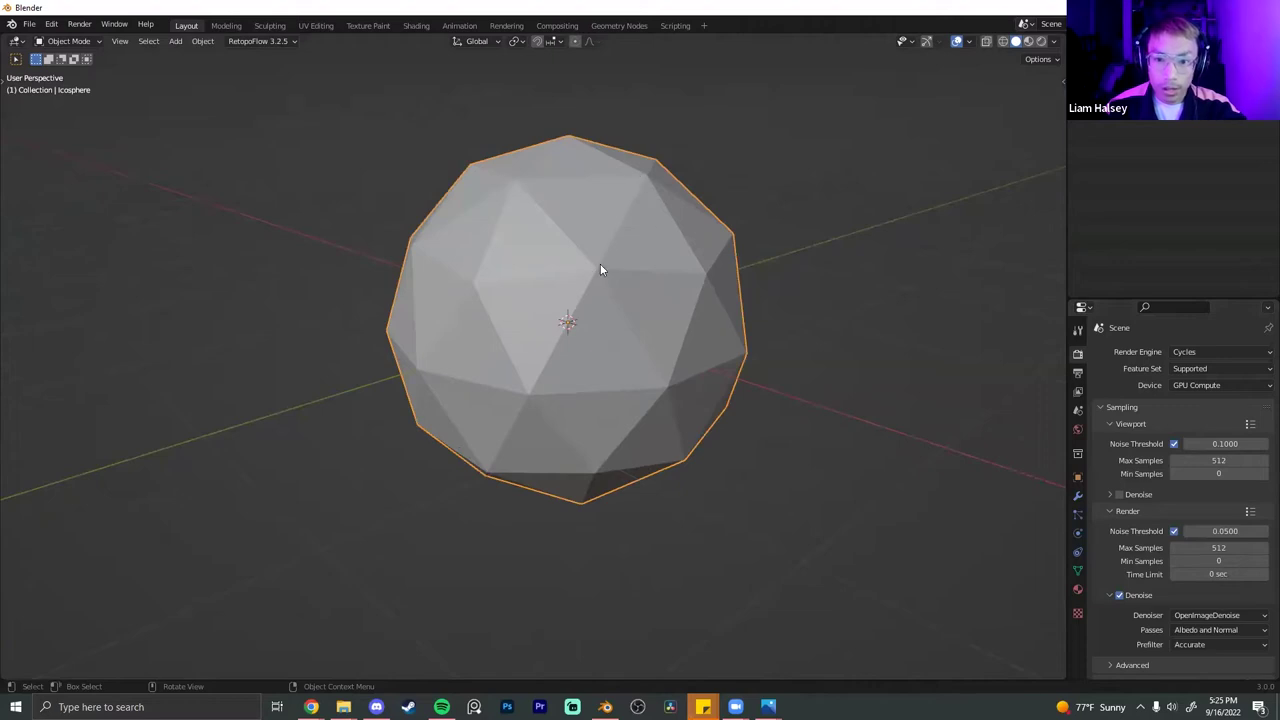
pyautogui.scroll(-3, 622, 371)
# - Add a UV sphere and raise it about 1.43 m along Z above the ico sphere
pyautogui.moveTo(573, 357); pyautogui.dragTo(534, 297, button='middle')
pyautogui.hotkey('shift', 'a')
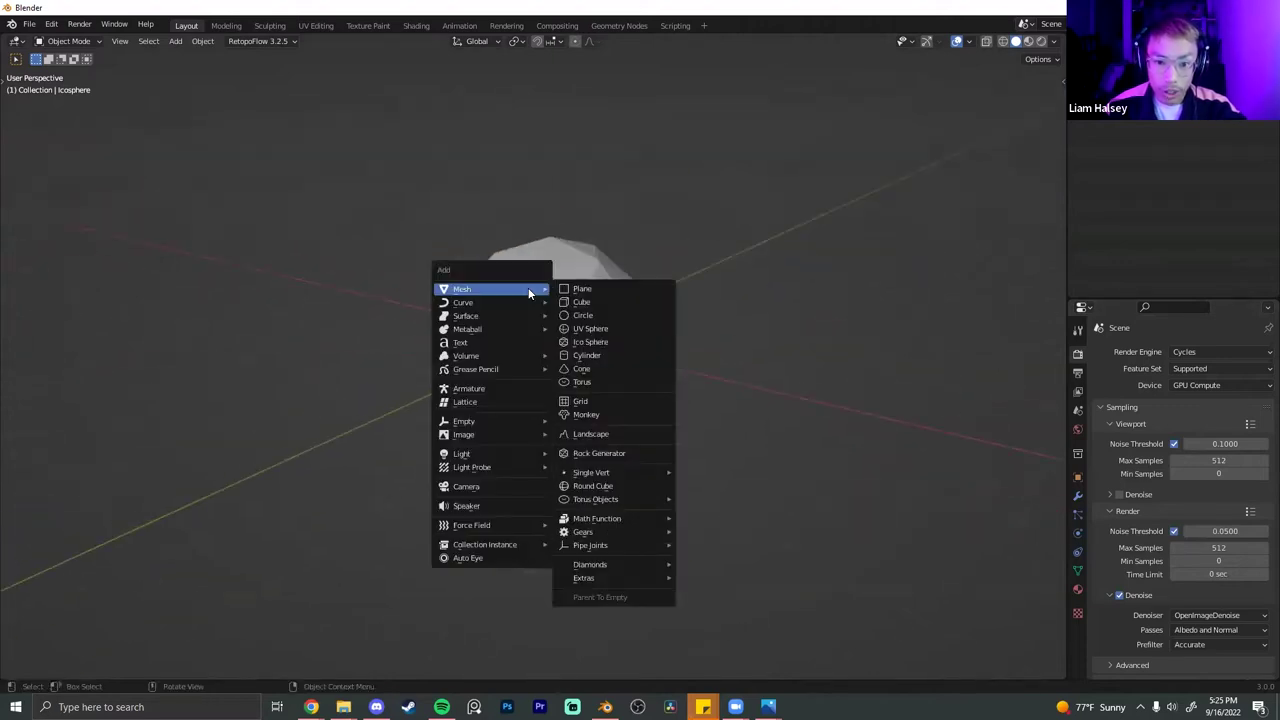
pyautogui.click(609, 331)
pyautogui.press('g')
pyautogui.press('z')
pyautogui.click(617, 234)
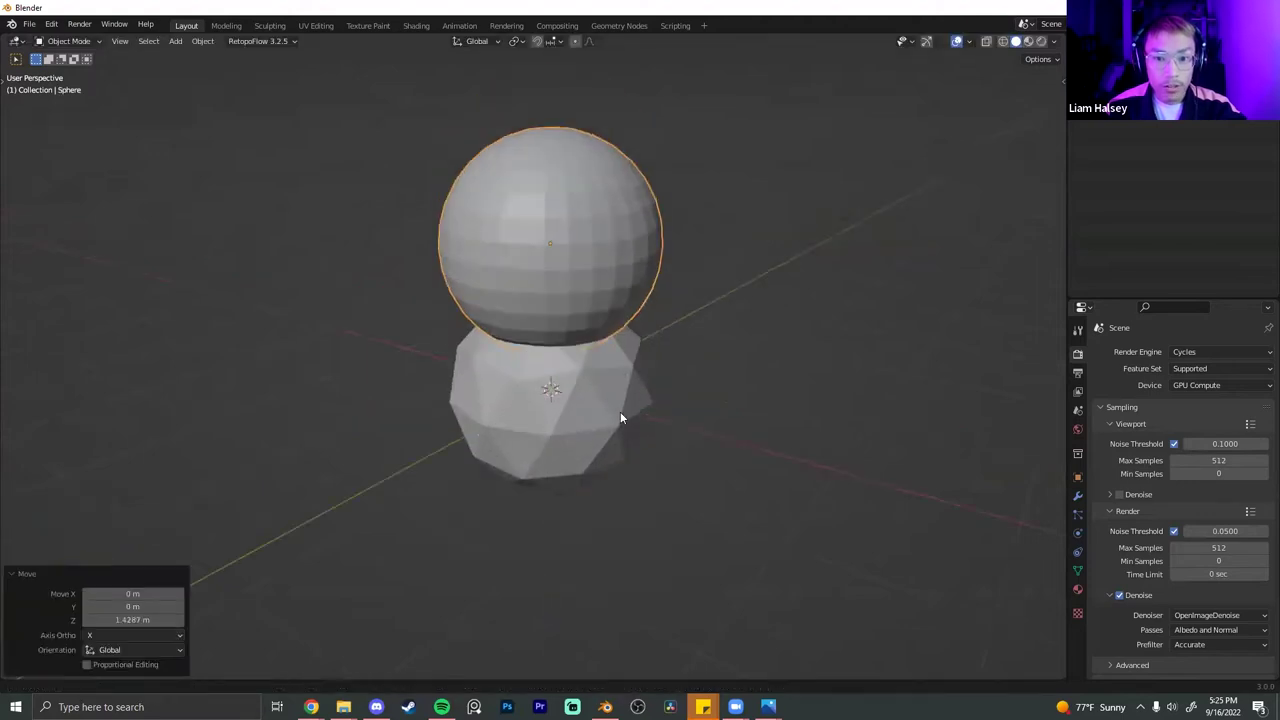
# - Examine the UV sphere's topology in Edit Mode, looking at where the edges converge at its top pole
pyautogui.scroll(4, 620, 411)
pyautogui.press('Tab')
pyautogui.moveTo(602, 420); pyautogui.dragTo(517, 326, button='middle')
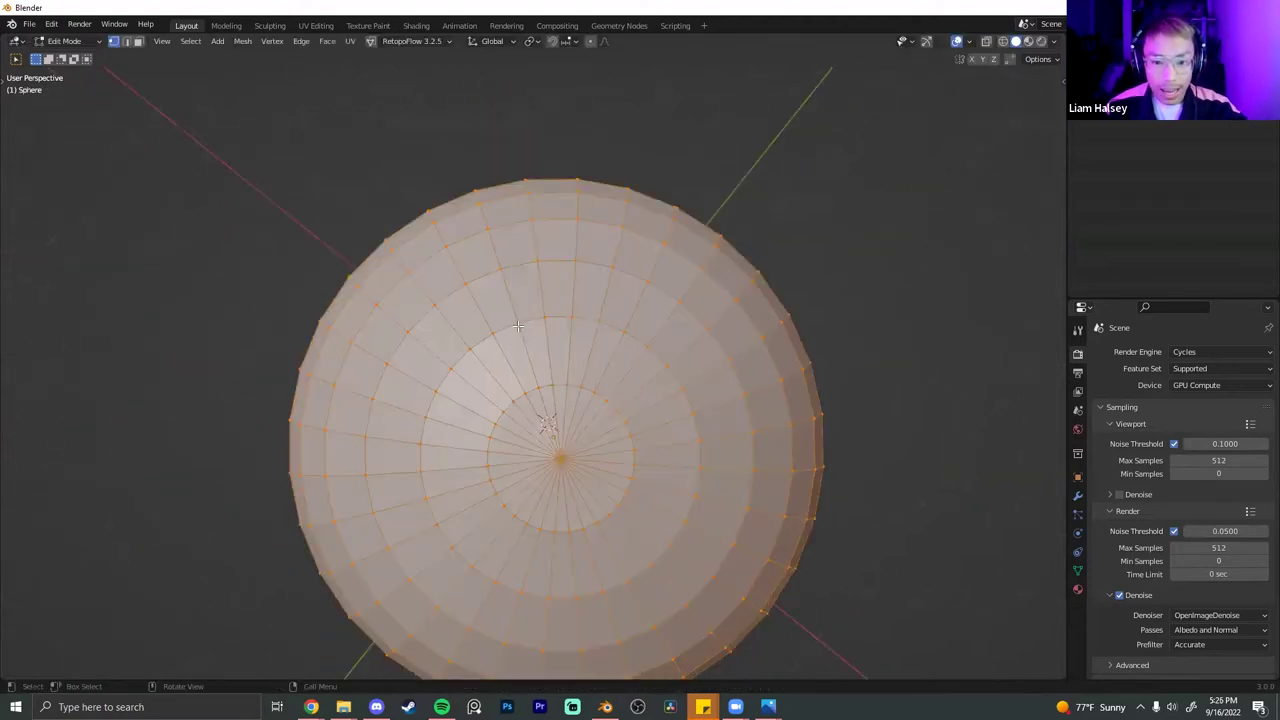
pyautogui.scroll(-4, 619, 436)
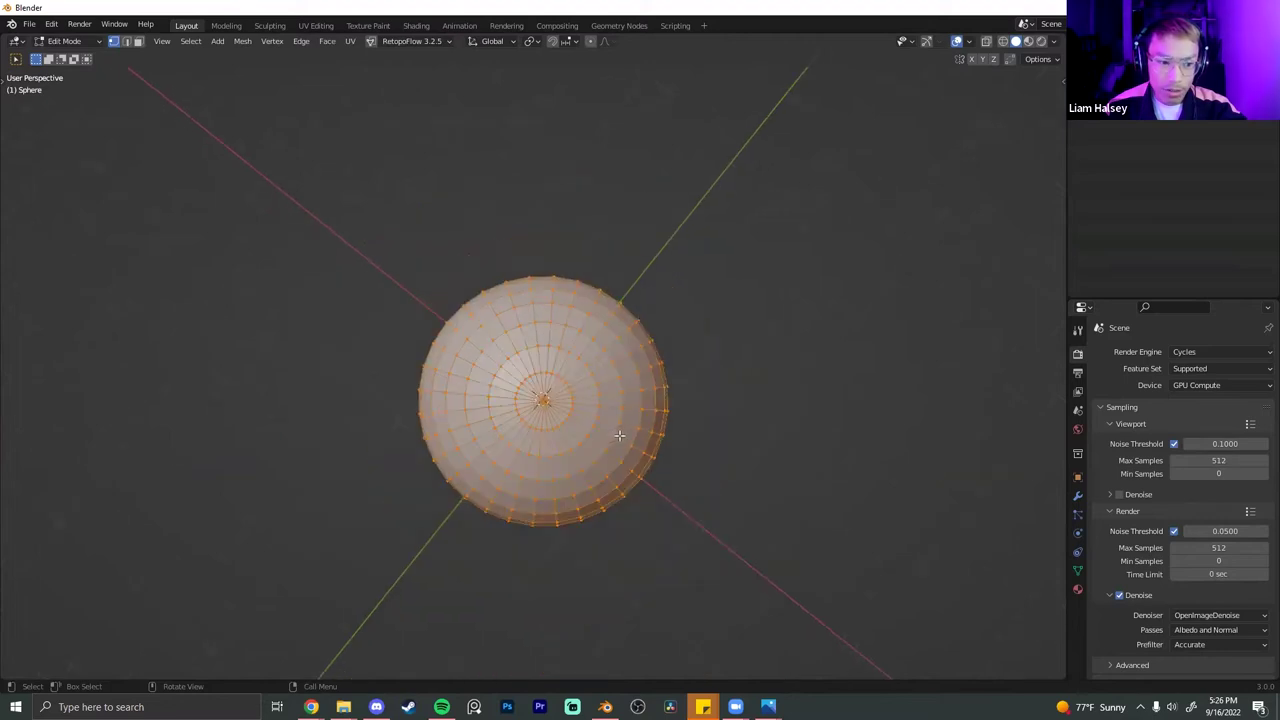
# - Return to Object Mode, delete the UV sphere, and select the ico sphere
pyautogui.press('Tab')
pyautogui.moveTo(619, 436); pyautogui.dragTo(646, 298, button='middle')
pyautogui.press('Delete')
pyautogui.click(555, 495)
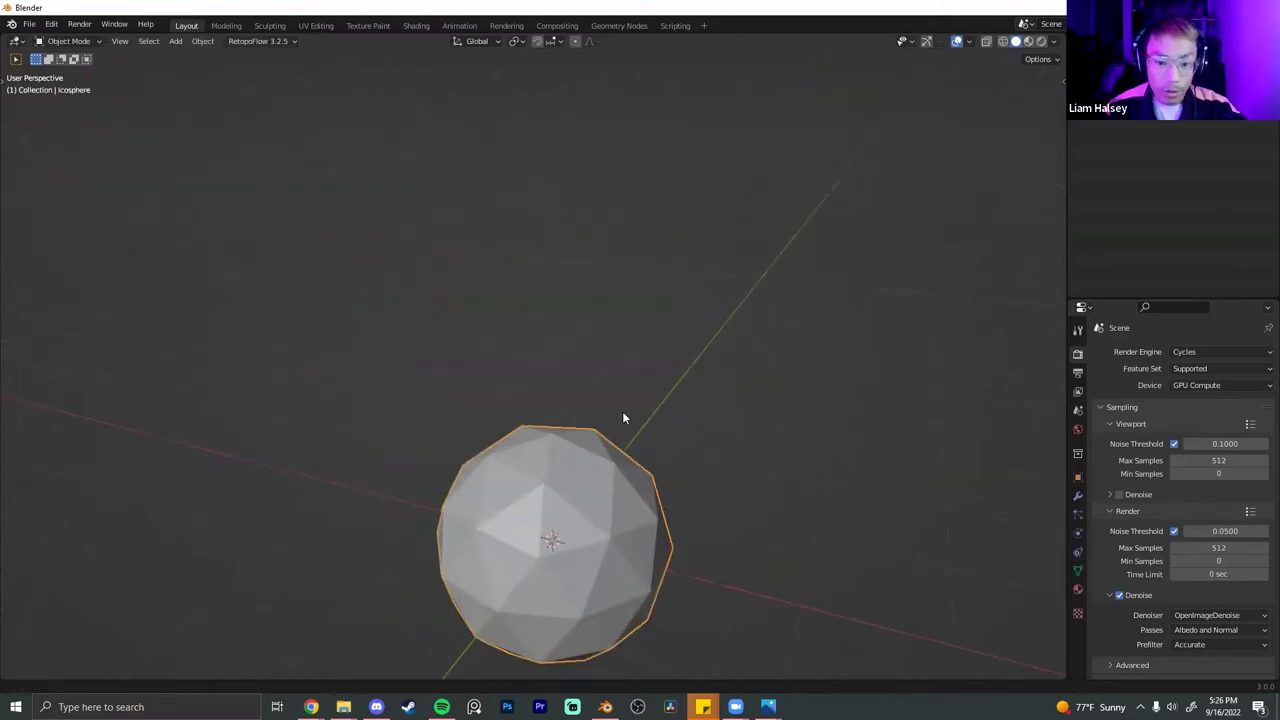
# - Open the ico sphere in the Sculpting workspace and enable Dyntopo with its settings expanded
pyautogui.press('KP_Decimal')
pyautogui.click(269, 26)
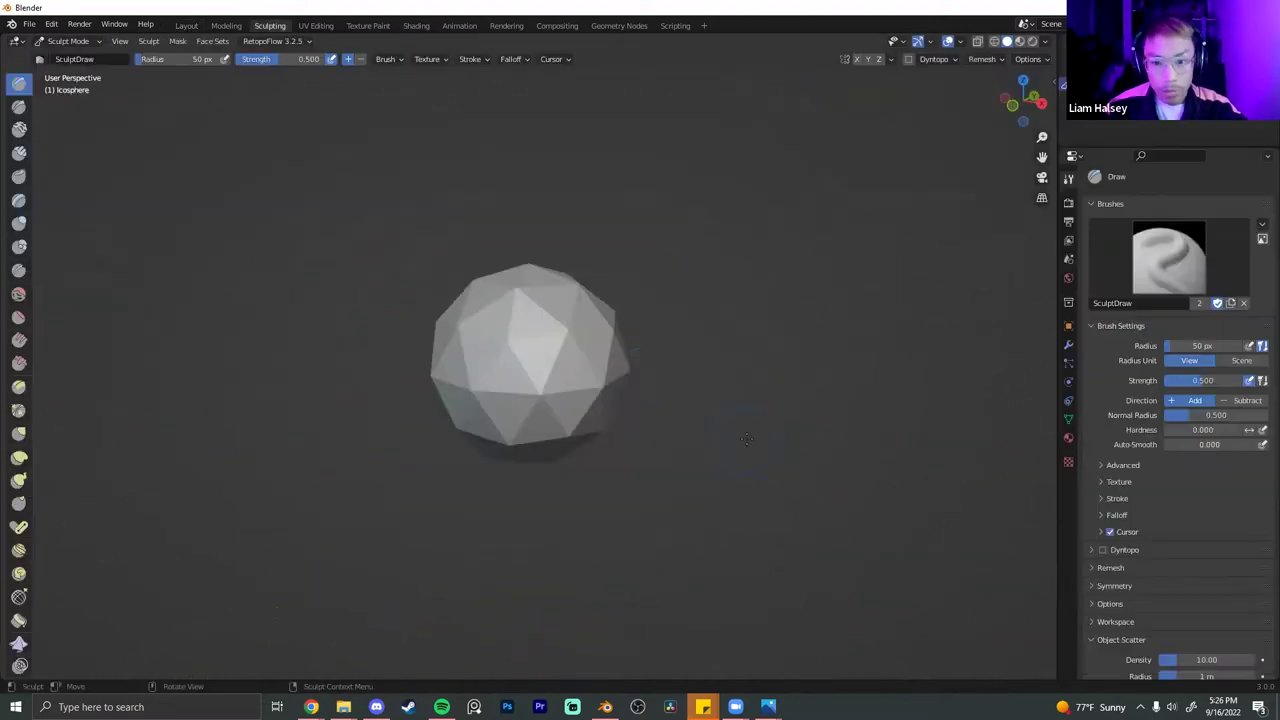
pyautogui.scroll(2, 632, 362)
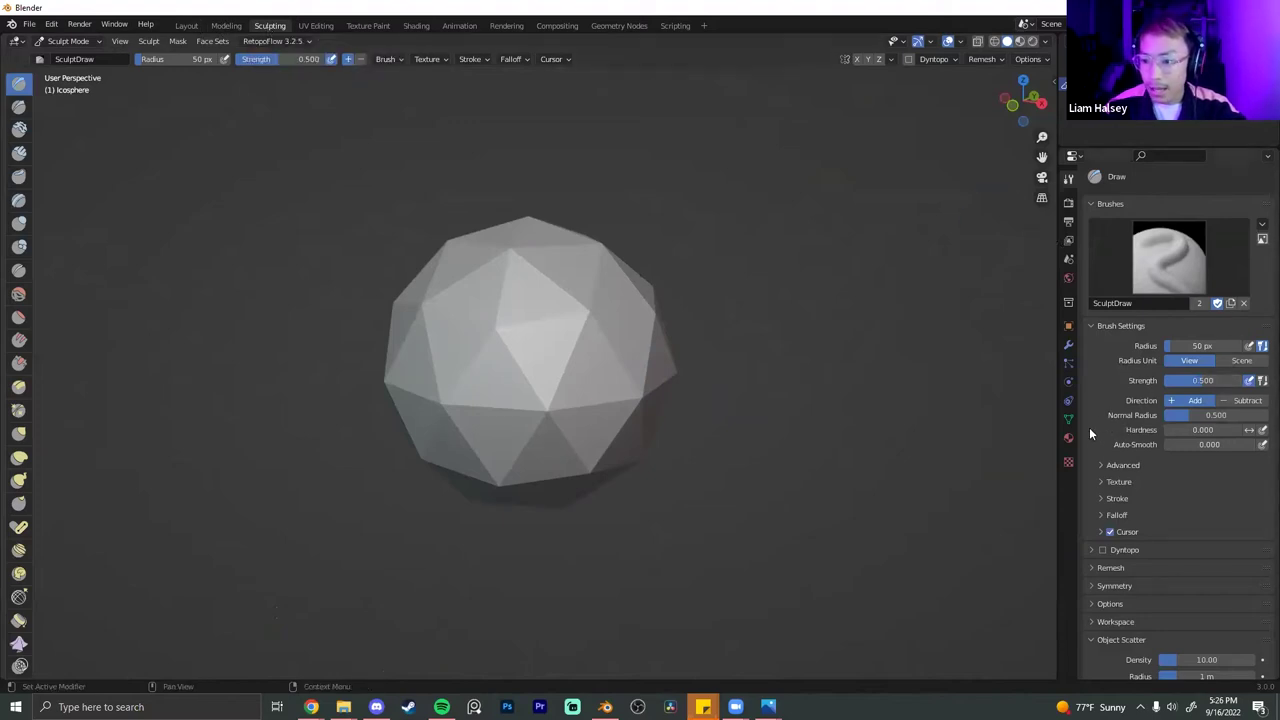
pyautogui.scroll(-2, 1127, 497)
pyautogui.click(1101, 495)
pyautogui.click(1117, 528)
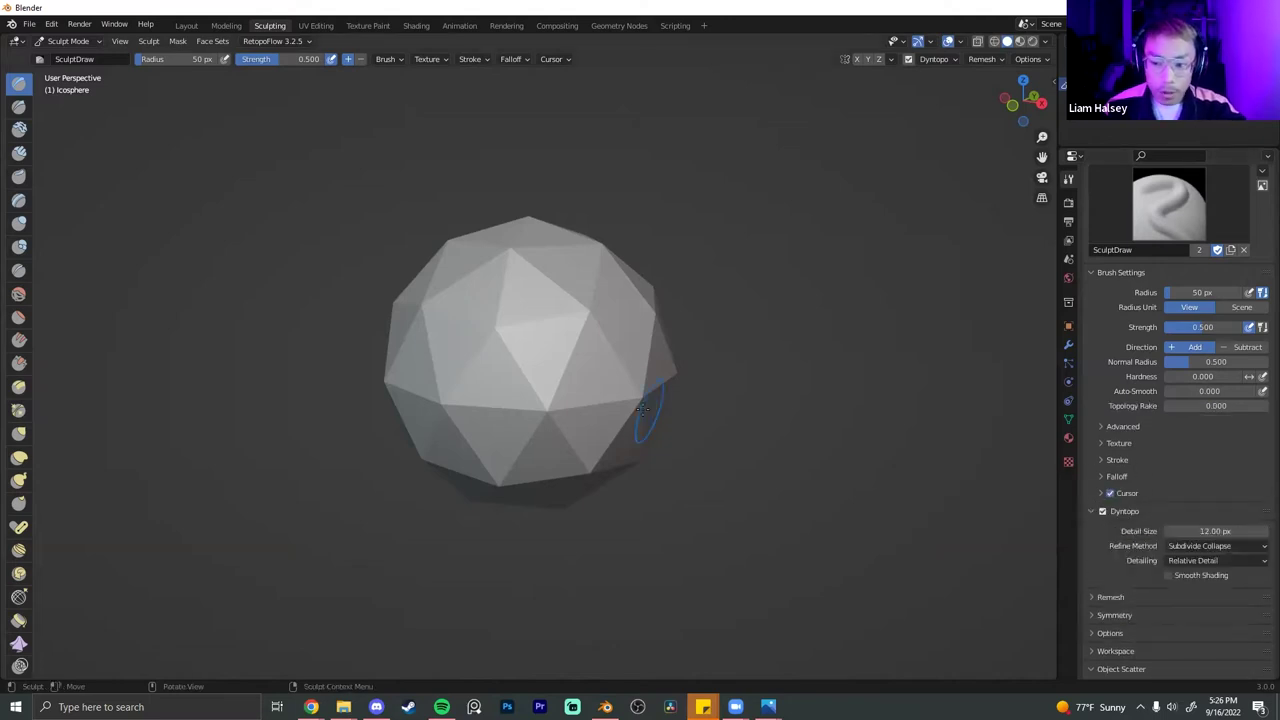
# - Sculpt a small raised bump on the ico sphere using the Draw brush at 50 px radius and 0.500 strength
pyautogui.scroll(1, 543, 392)
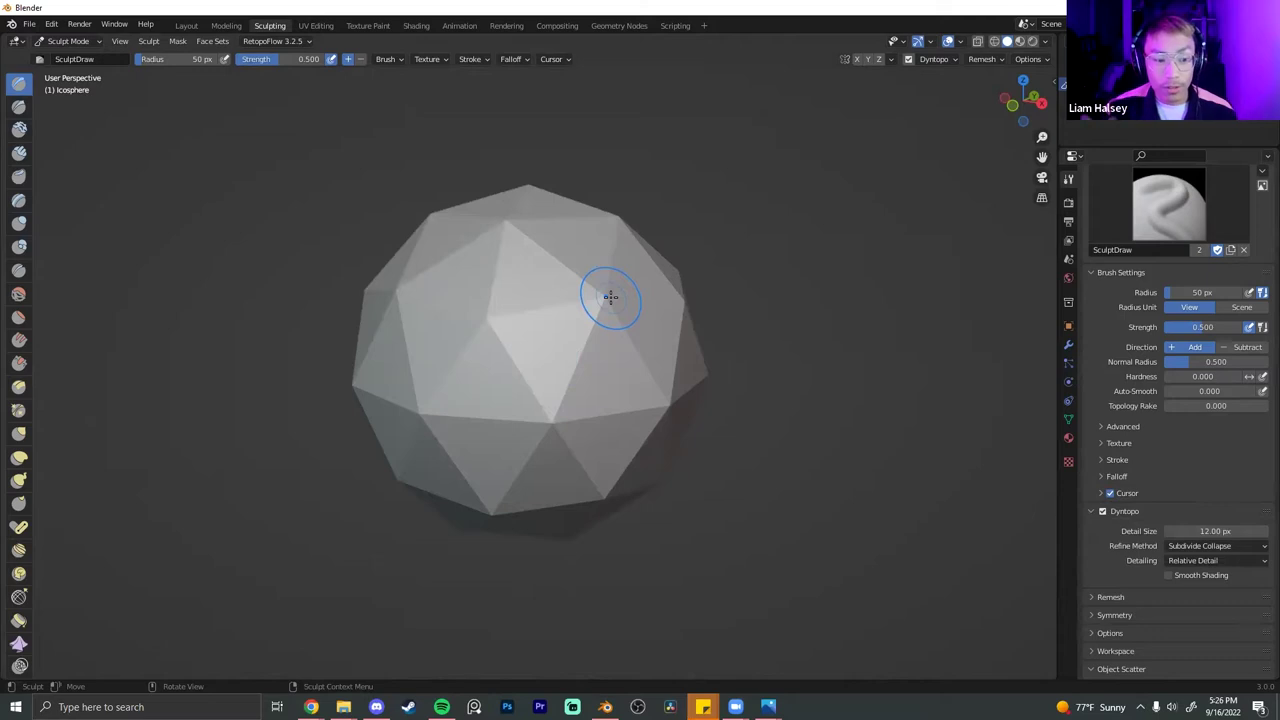
pyautogui.moveTo(627, 312); pyautogui.dragTo(600, 337, button='middle')
pyautogui.scroll(1, 600, 337)
pyautogui.moveTo(608, 314); pyautogui.dragTo(620, 323)
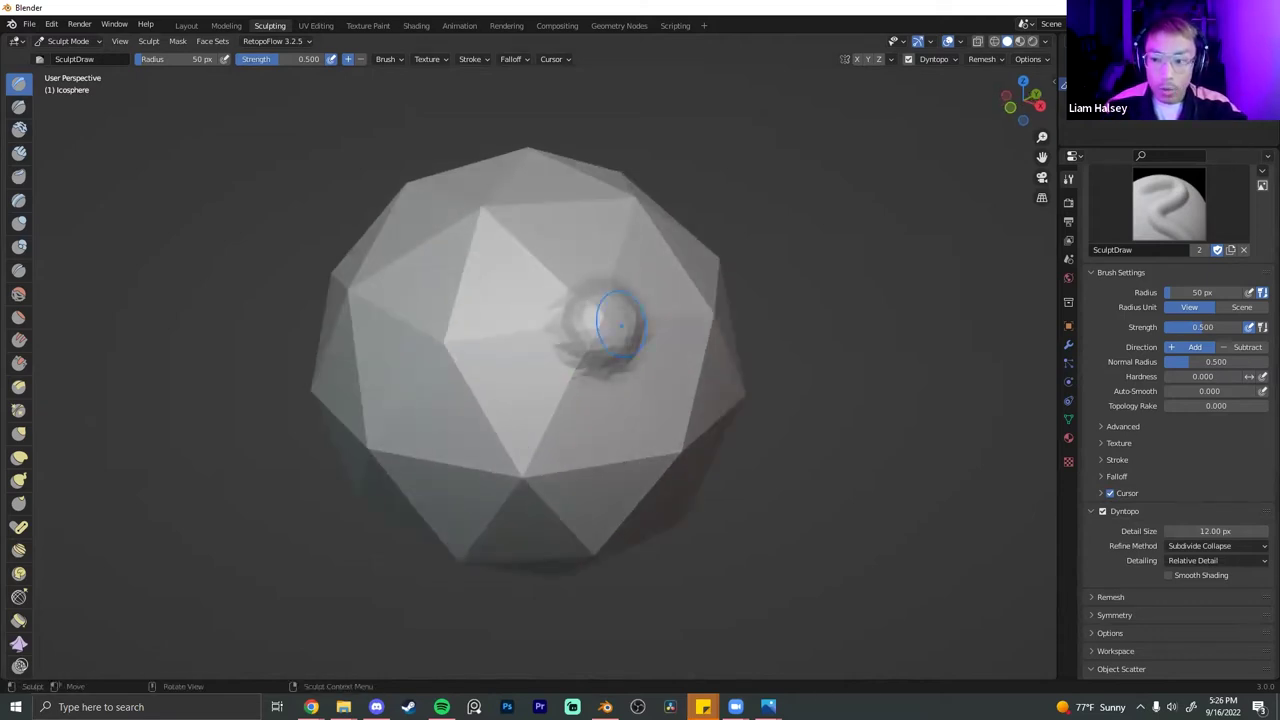
# - Turn off Dyntopo, resize the Draw brush, and sculpt strokes on other areas of the sphere
pyautogui.click(1103, 511)
pyautogui.moveTo(526, 373); pyautogui.dragTo(594, 356, button='middle')
pyautogui.press('f')
pyautogui.click(520, 328)
pyautogui.moveTo(440, 326); pyautogui.dragTo(433, 269)
pyautogui.moveTo(433, 268)
pyautogui.mouseDown(button='middle')
pyautogui.moveTo(408, 286)
pyautogui.moveTo(537, 349)
pyautogui.moveTo(563, 223)
pyautogui.mouseUp(button='middle')
pyautogui.moveTo(569, 205)
pyautogui.mouseDown()
pyautogui.moveTo(594, 225)
pyautogui.moveTo(570, 240)
pyautogui.mouseUp()
pyautogui.moveTo(570, 240)
pyautogui.mouseDown(button='middle')
pyautogui.moveTo(590, 352)
pyautogui.moveTo(410, 250)
pyautogui.mouseUp(button='middle')
# - Turn Dyntopo back on and sculpt a stroke on the sphere with the Draw brush at 108 px radius
pyautogui.click(1103, 496)
pyautogui.click(1104, 495)
pyautogui.press('f')
pyautogui.moveTo(552, 240)
pyautogui.mouseDown()
pyautogui.moveTo(571, 251)
pyautogui.moveTo(537, 280)
pyautogui.moveTo(536, 355)
pyautogui.mouseUp()
# - Sculpt rounded lumps protruding around the sphere using the Blob brush at 108 px radius
pyautogui.click(18, 246)
pyautogui.moveTo(536, 355); pyautogui.dragTo(508, 357, button='middle')
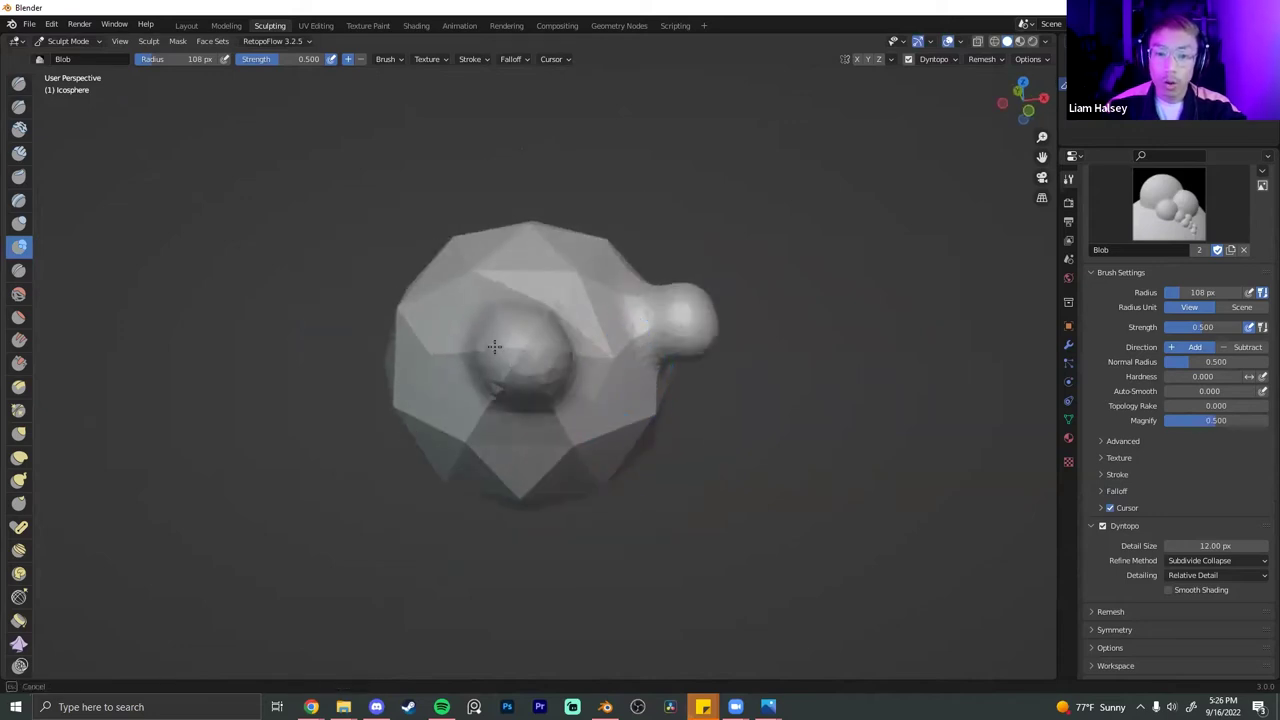
pyautogui.moveTo(551, 416); pyautogui.dragTo(554, 380, button='middle')
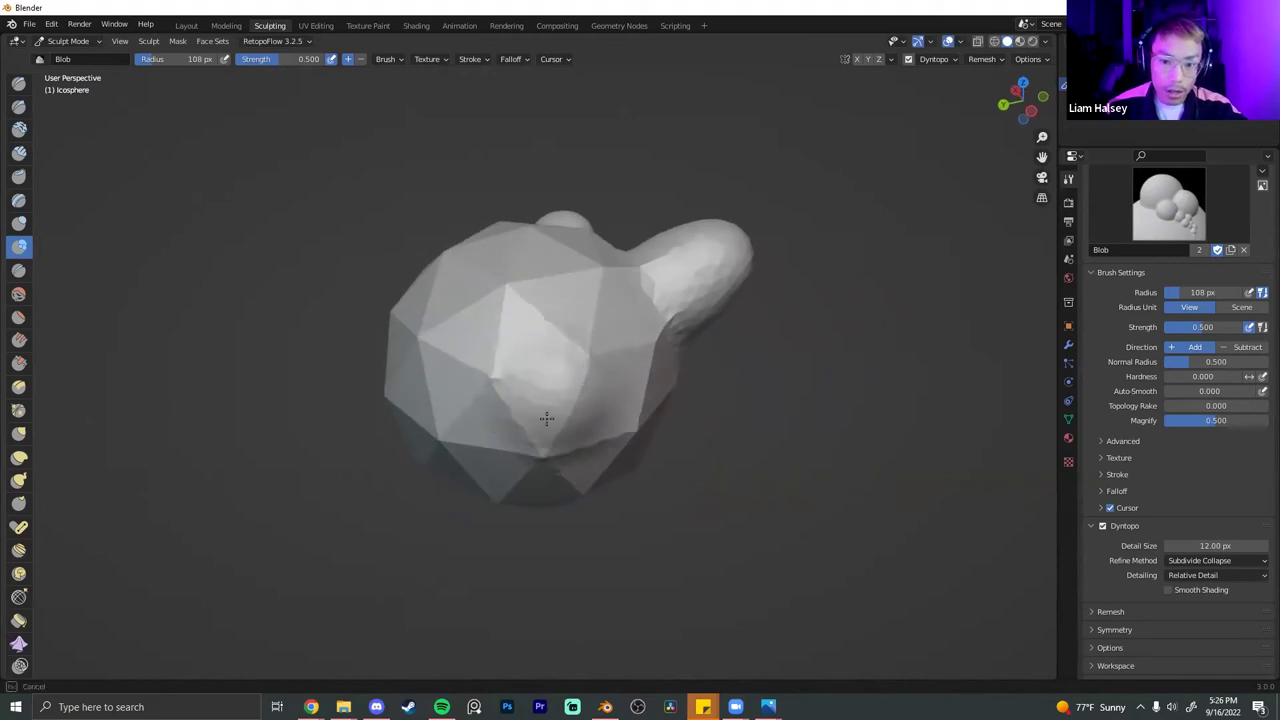
# - Set the Blob brush radius to 91 px and sculpt further bulbous lumps around the sphere
pyautogui.press('f')
pyautogui.click(568, 421)
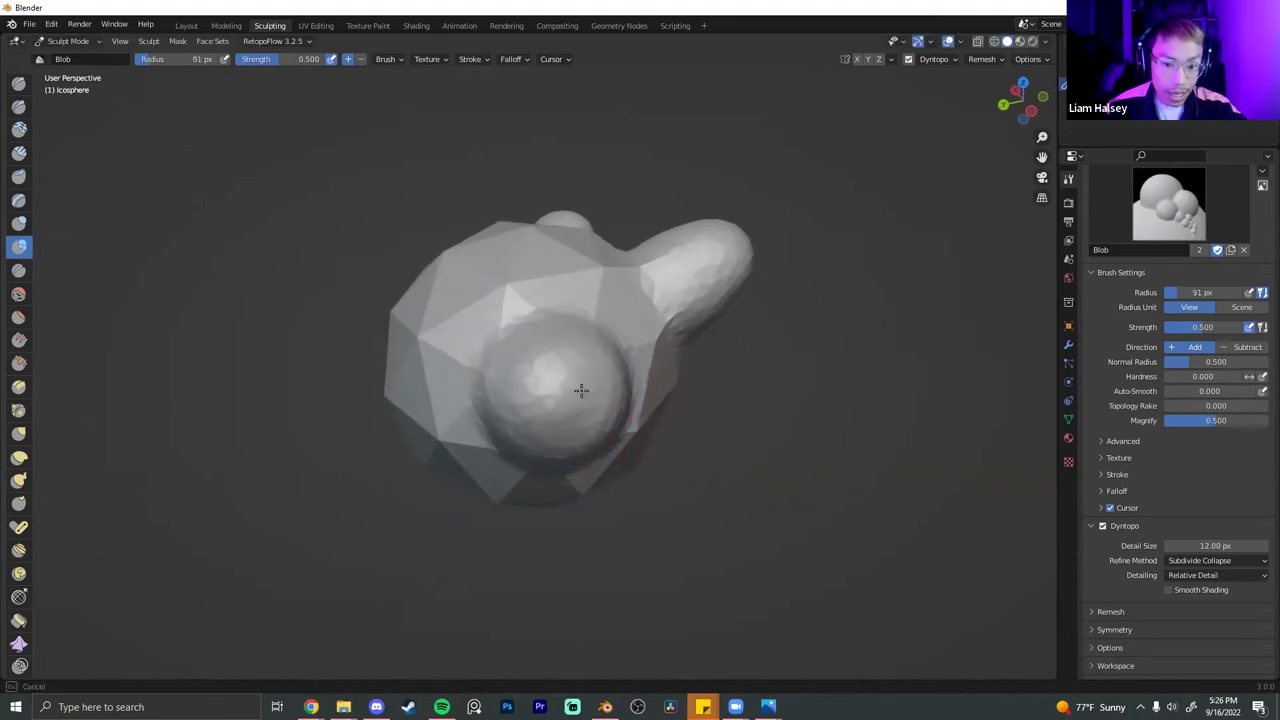
pyautogui.moveTo(542, 363); pyautogui.dragTo(518, 401, button='middle')
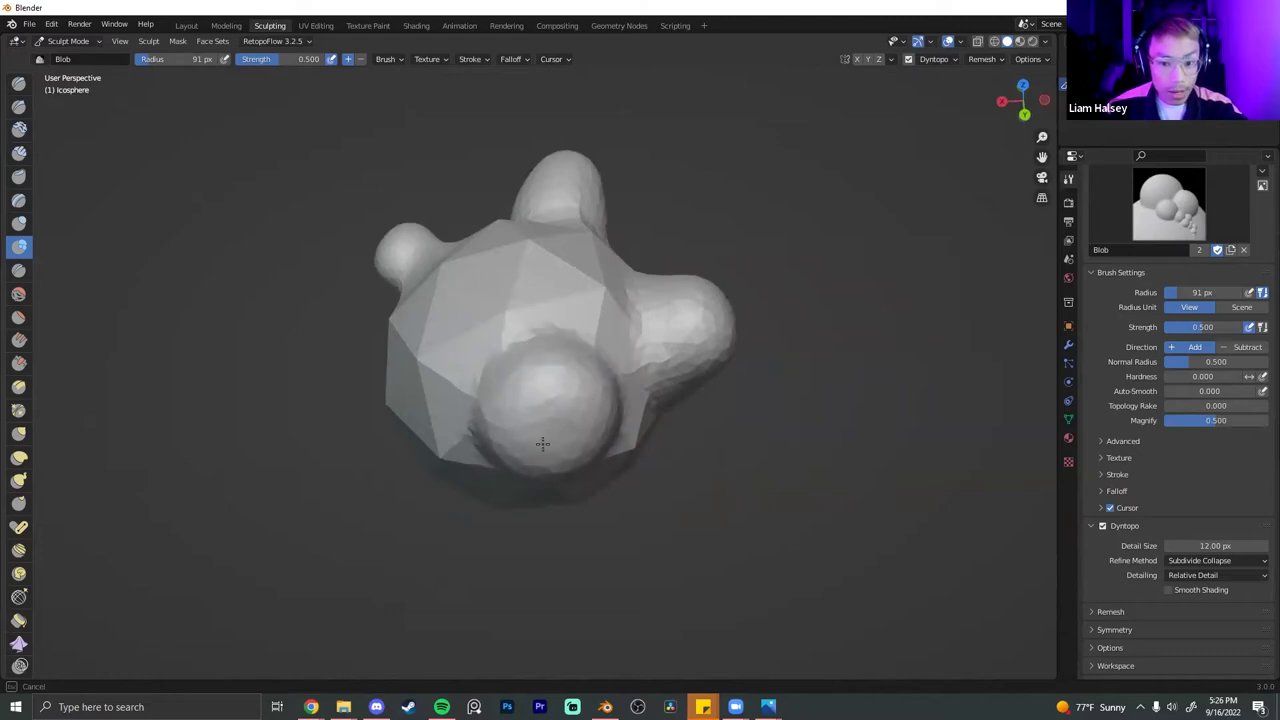
pyautogui.moveTo(605, 445)
pyautogui.mouseDown(button='middle')
pyautogui.moveTo(705, 380)
pyautogui.moveTo(657, 399)
pyautogui.moveTo(478, 333)
pyautogui.moveTo(577, 329)
pyautogui.mouseUp(button='middle')
# - Check the sculpted mesh in Edit Mode, return to Sculpt Mode, and re-enable Dyntopo
pyautogui.press('Tab')
pyautogui.press('Tab')
pyautogui.moveTo(534, 371)
pyautogui.mouseDown(button='middle')
pyautogui.moveTo(676, 347)
pyautogui.moveTo(614, 294)
pyautogui.moveTo(589, 338)
pyautogui.moveTo(586, 381)
pyautogui.mouseUp(button='middle')
pyautogui.click(1123, 563)
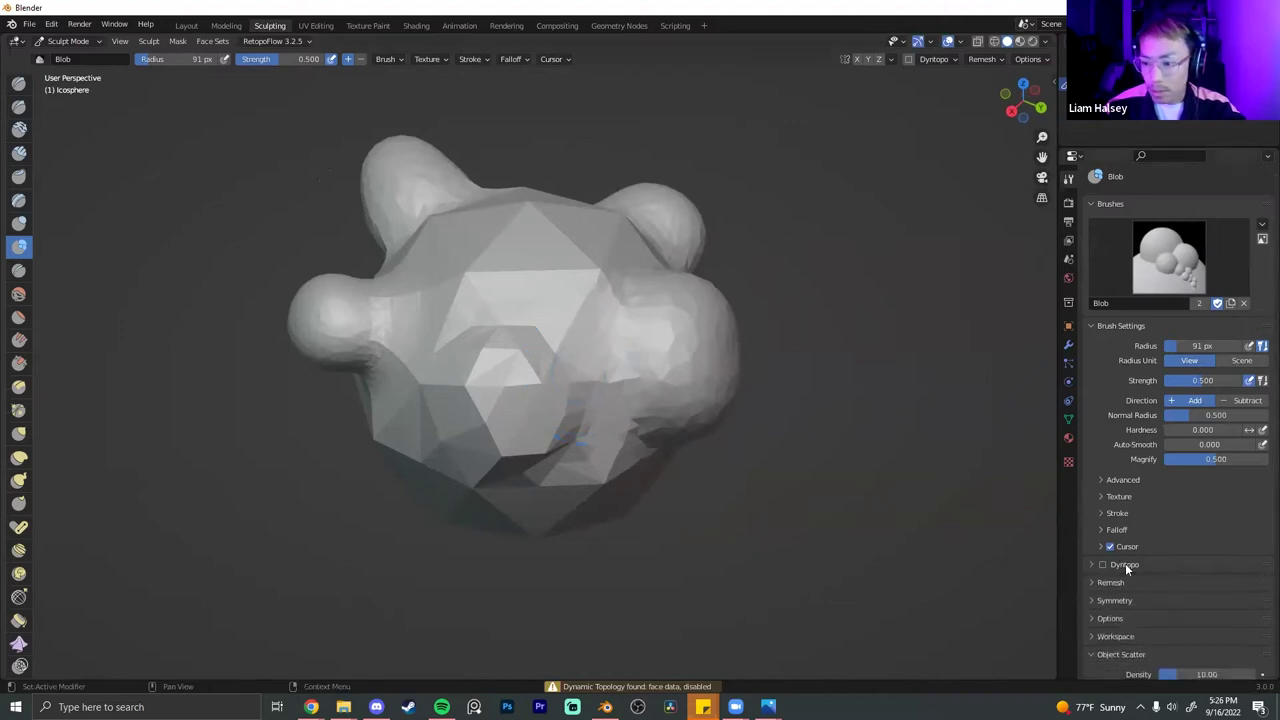
pyautogui.click(1102, 564)
pyautogui.click(1101, 560)
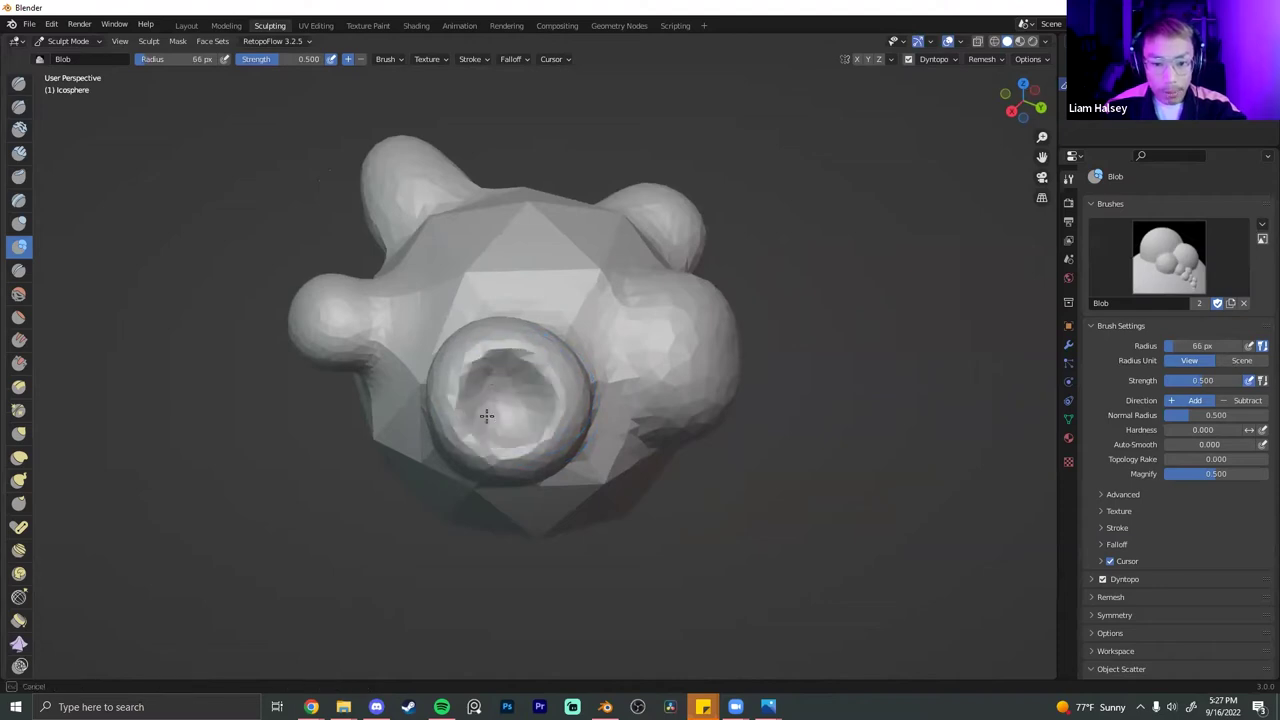
# - Sculpt hollow, crater-like ends onto the protruding lumps around the sphere using the Blob brush at 66 px radius
pyautogui.moveTo(746, 398)
pyautogui.mouseDown(button='middle')
pyautogui.moveTo(606, 430)
pyautogui.moveTo(557, 349)
pyautogui.mouseUp(button='middle')
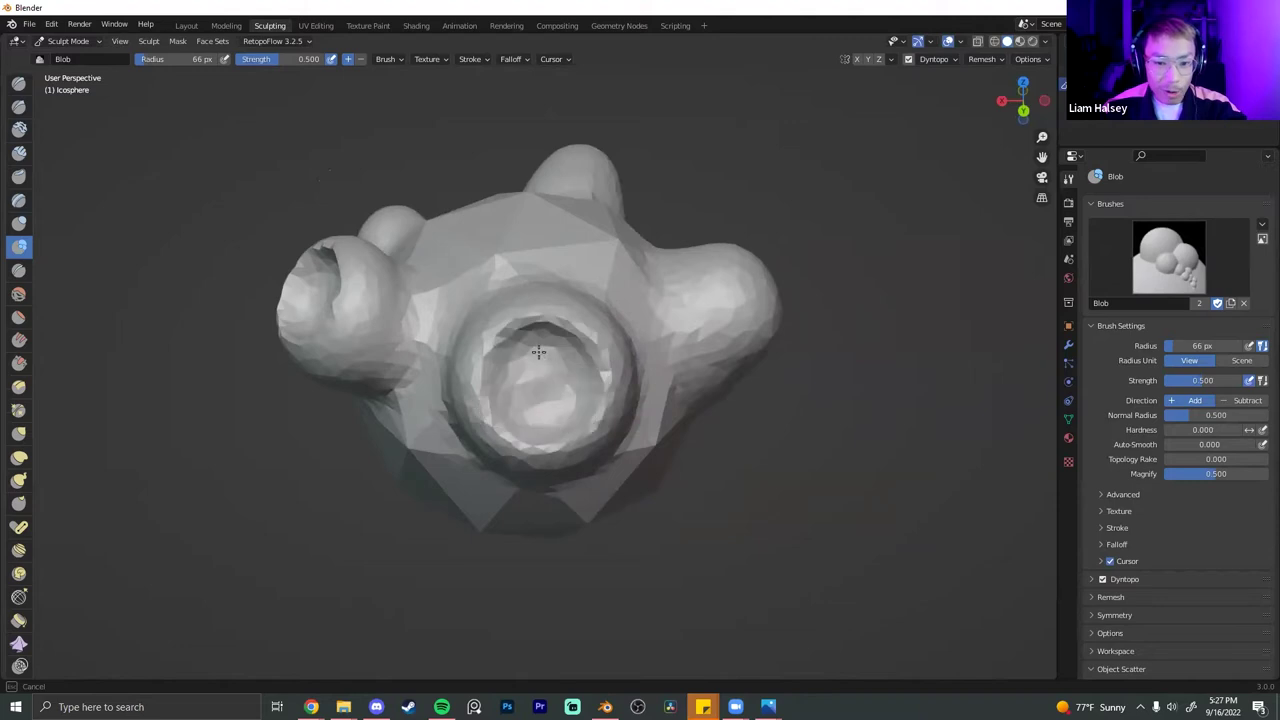
pyautogui.moveTo(566, 411)
pyautogui.mouseDown(button='middle')
pyautogui.moveTo(613, 382)
pyautogui.moveTo(618, 403)
pyautogui.mouseUp(button='middle')
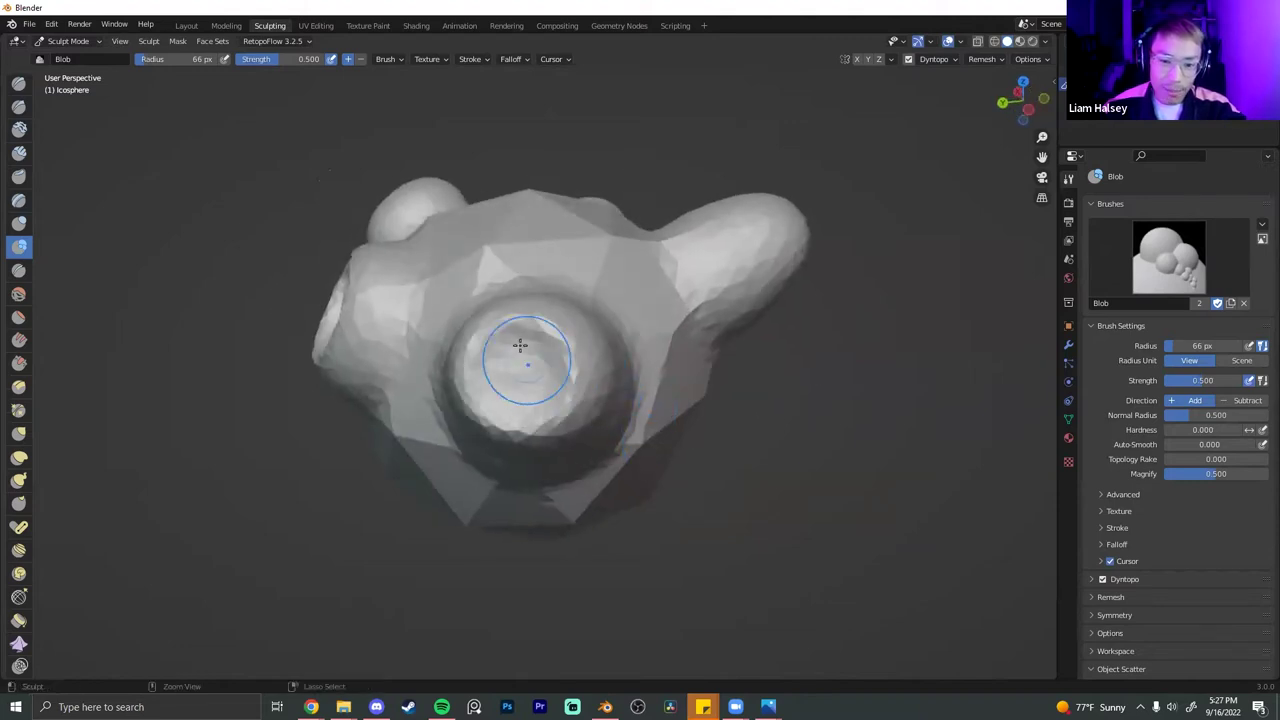
pyautogui.moveTo(536, 397)
pyautogui.mouseDown(button='middle')
pyautogui.moveTo(694, 374)
pyautogui.moveTo(560, 380)
pyautogui.moveTo(429, 349)
pyautogui.moveTo(455, 372)
pyautogui.moveTo(493, 369)
pyautogui.mouseUp(button='middle')
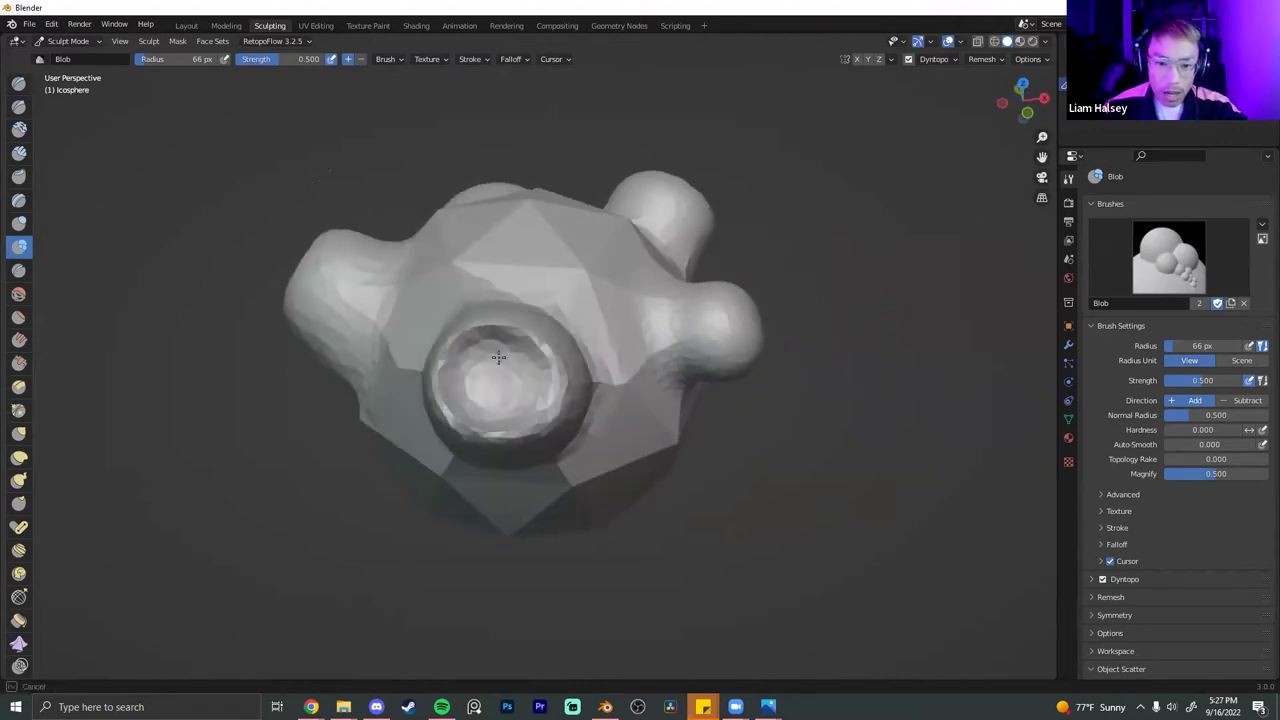
pyautogui.moveTo(634, 397); pyautogui.dragTo(543, 346, button='middle')
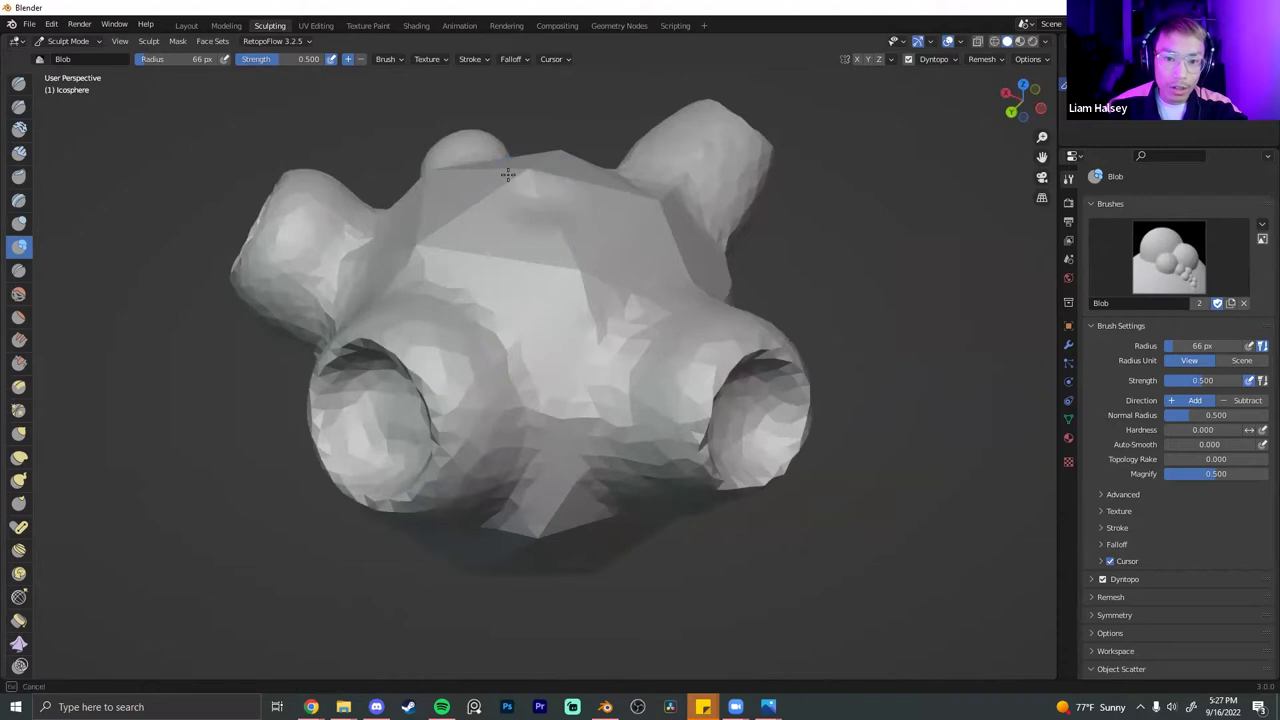
# - Sculpt further hollow, crater-ended lumps on the top and side of the body using the Blob brush at 66 px radius
pyautogui.moveTo(538, 211)
pyautogui.mouseDown(button='middle')
pyautogui.moveTo(580, 257)
pyautogui.moveTo(543, 297)
pyautogui.moveTo(517, 223)
pyautogui.mouseUp(button='middle')
pyautogui.moveTo(517, 223)
pyautogui.mouseDown()
pyautogui.moveTo(530, 245)
pyautogui.moveTo(506, 204)
pyautogui.mouseUp()
pyautogui.moveTo(531, 266)
pyautogui.mouseDown(button='middle')
pyautogui.moveTo(531, 303)
pyautogui.moveTo(508, 279)
pyautogui.mouseUp(button='middle')
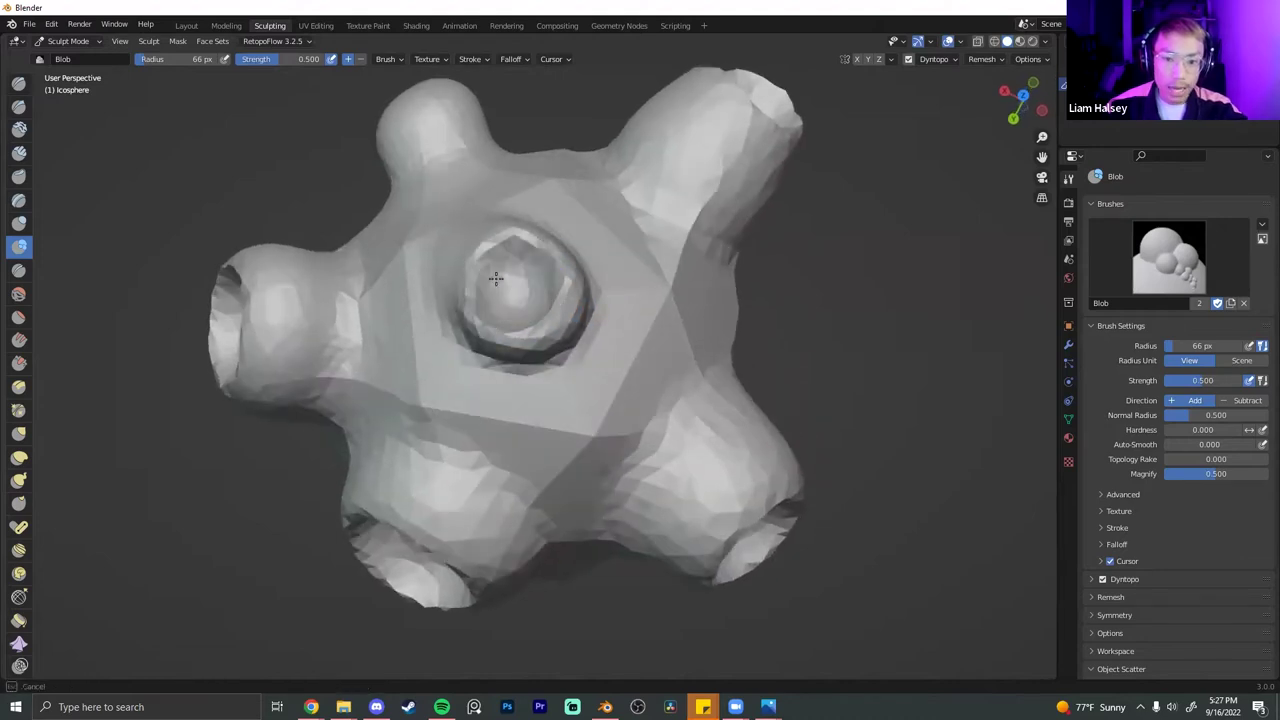
pyautogui.moveTo(525, 297); pyautogui.dragTo(471, 243, button='middle')
pyautogui.click(361, 59)
pyautogui.moveTo(547, 285); pyautogui.dragTo(715, 286, button='middle')
pyautogui.scroll(-4, 651, 284)
pyautogui.moveTo(560, 340)
pyautogui.mouseDown(button='middle')
pyautogui.moveTo(654, 371)
pyautogui.moveTo(592, 391)
pyautogui.moveTo(575, 370)
pyautogui.mouseUp(button='middle')
pyautogui.scroll(4, 654, 371)
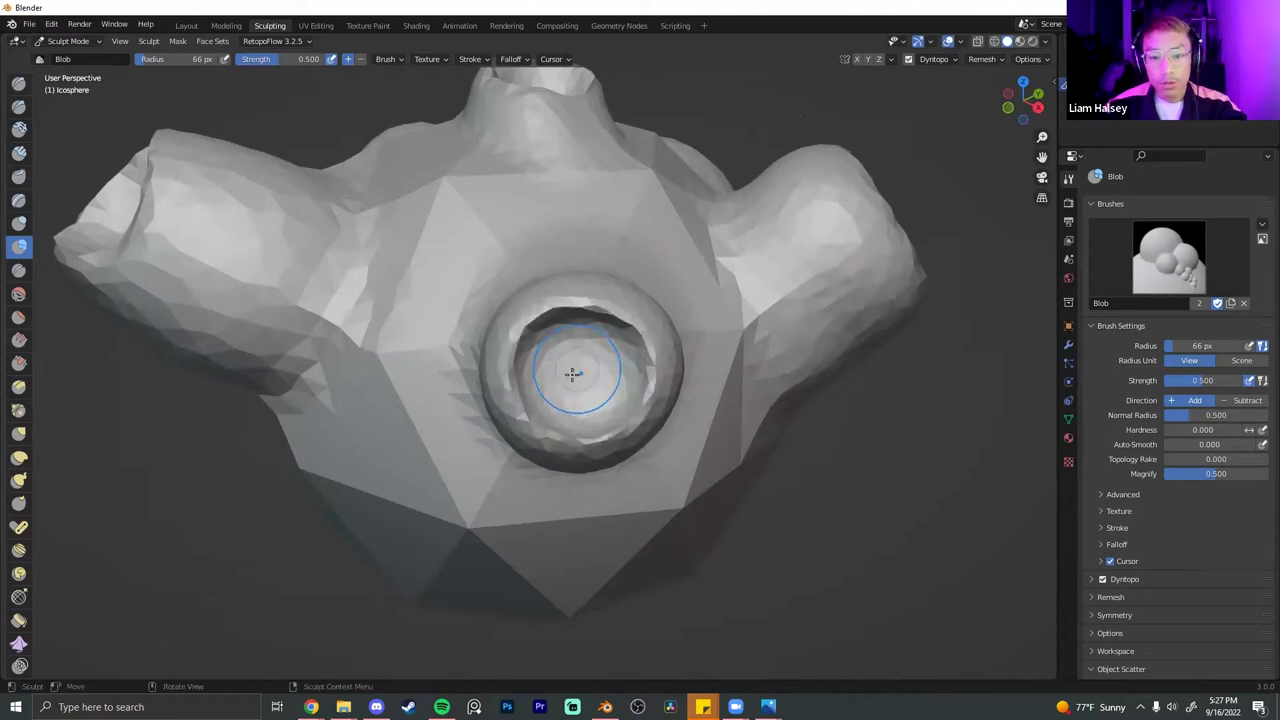
# - Set the Blob brush radius to 116 px
pyautogui.scroll(-8, 572, 374)
pyautogui.moveTo(572, 374)
pyautogui.mouseDown(button='middle')
pyautogui.moveTo(586, 403)
pyautogui.moveTo(541, 416)
pyautogui.moveTo(548, 372)
pyautogui.mouseUp(button='middle')
pyautogui.moveTo(548, 423); pyautogui.dragTo(557, 371, button='middle')
pyautogui.press('f')
pyautogui.click(642, 391)
pyautogui.moveTo(545, 420)
pyautogui.mouseDown(button='middle')
pyautogui.moveTo(627, 444)
pyautogui.moveTo(491, 371)
pyautogui.moveTo(480, 390)
pyautogui.moveTo(600, 414)
pyautogui.moveTo(480, 330)
pyautogui.moveTo(486, 320)
pyautogui.moveTo(470, 380)
pyautogui.moveTo(514, 449)
pyautogui.moveTo(551, 309)
pyautogui.moveTo(510, 453)
pyautogui.moveTo(534, 423)
pyautogui.moveTo(491, 303)
pyautogui.moveTo(457, 457)
pyautogui.moveTo(651, 432)
pyautogui.moveTo(529, 486)
pyautogui.moveTo(591, 423)
pyautogui.moveTo(546, 371)
pyautogui.moveTo(597, 482)
pyautogui.moveTo(405, 93)
pyautogui.mouseUp(button='middle')
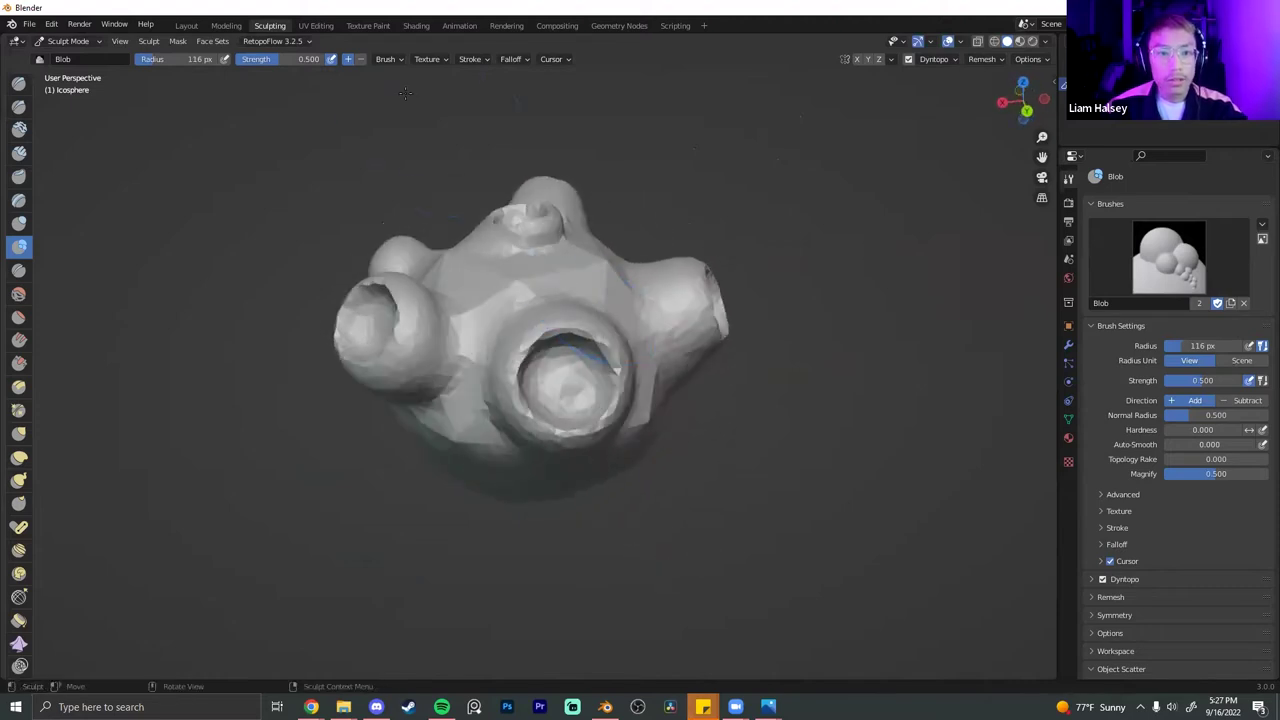
# - Return to the Layout workspace and add an ico sphere with 4 subdivisions at the scene centre
pyautogui.click(192, 26)
pyautogui.scroll(-4, 446, 316)
pyautogui.moveTo(446, 316)
pyautogui.mouseDown(button='middle')
pyautogui.moveTo(497, 323)
pyautogui.moveTo(573, 265)
pyautogui.mouseUp(button='middle')
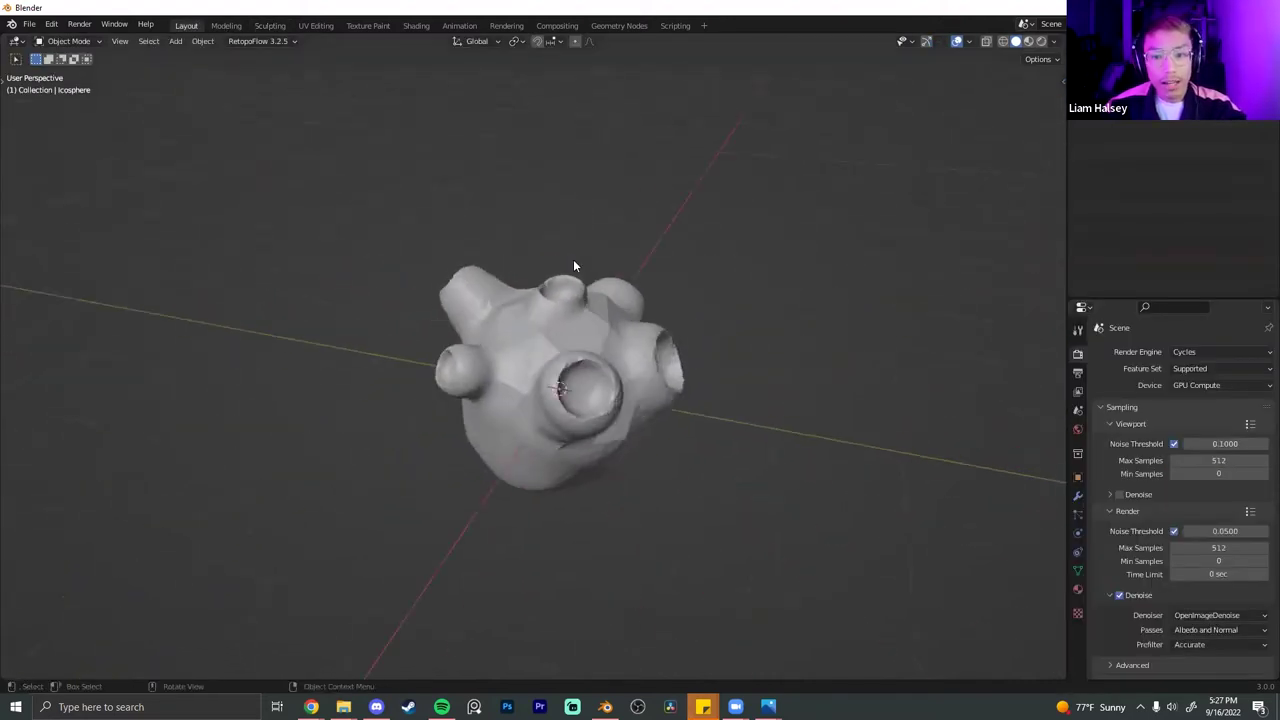
pyautogui.hotkey('shift', 'a')
pyautogui.moveTo(575, 261)
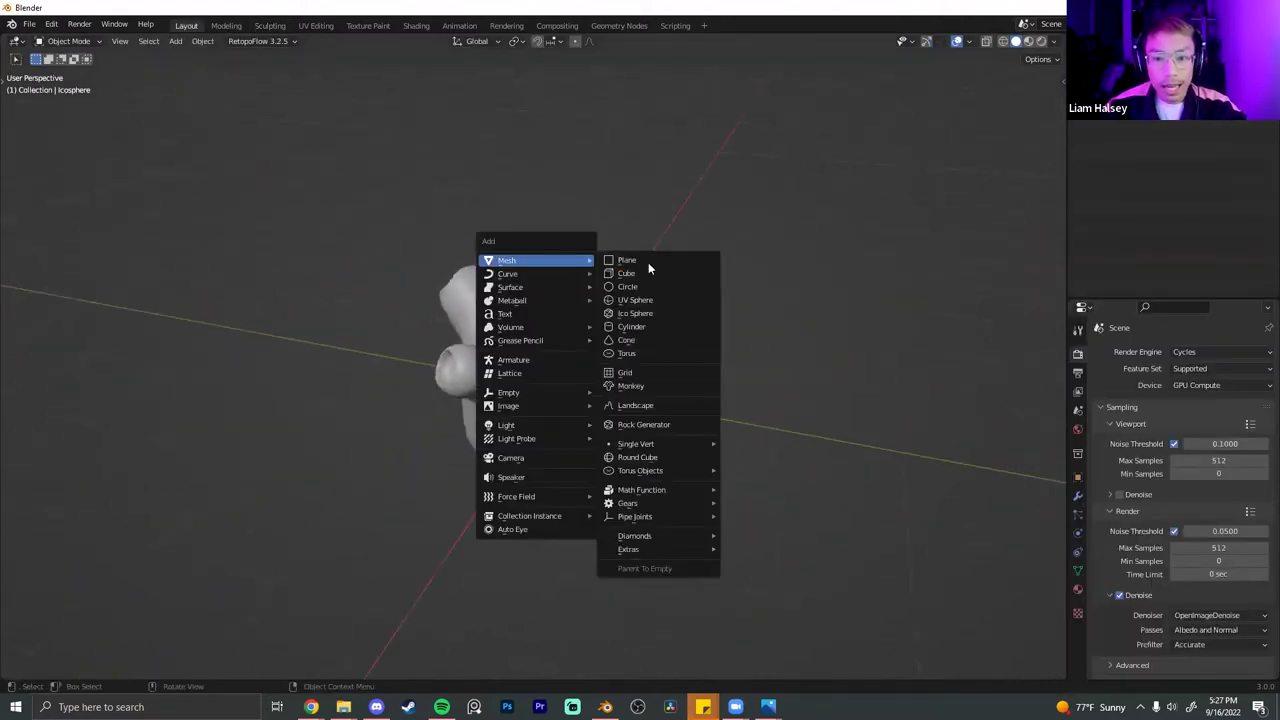
pyautogui.click(636, 316)
pyautogui.write('4')
pyautogui.press('Return')
# - Raise the new ico sphere above the body, scale it down, and lower it into the top crater as an eyeball
pyautogui.scroll(2, 672, 362)
pyautogui.press('g')
pyautogui.press('z')
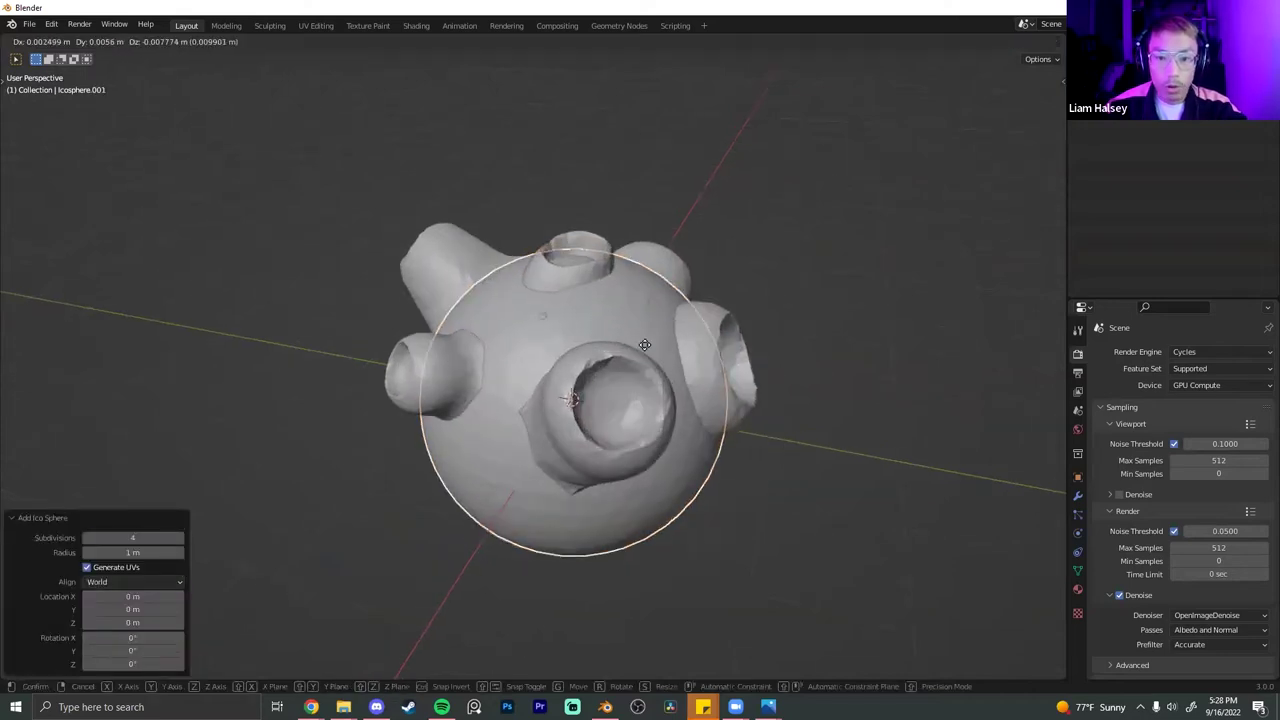
pyautogui.click(650, 112)
pyautogui.press('s')
pyautogui.click(617, 180)
pyautogui.rightClick(618, 178)
pyautogui.click(618, 183)
pyautogui.press('g')
pyautogui.press('z')
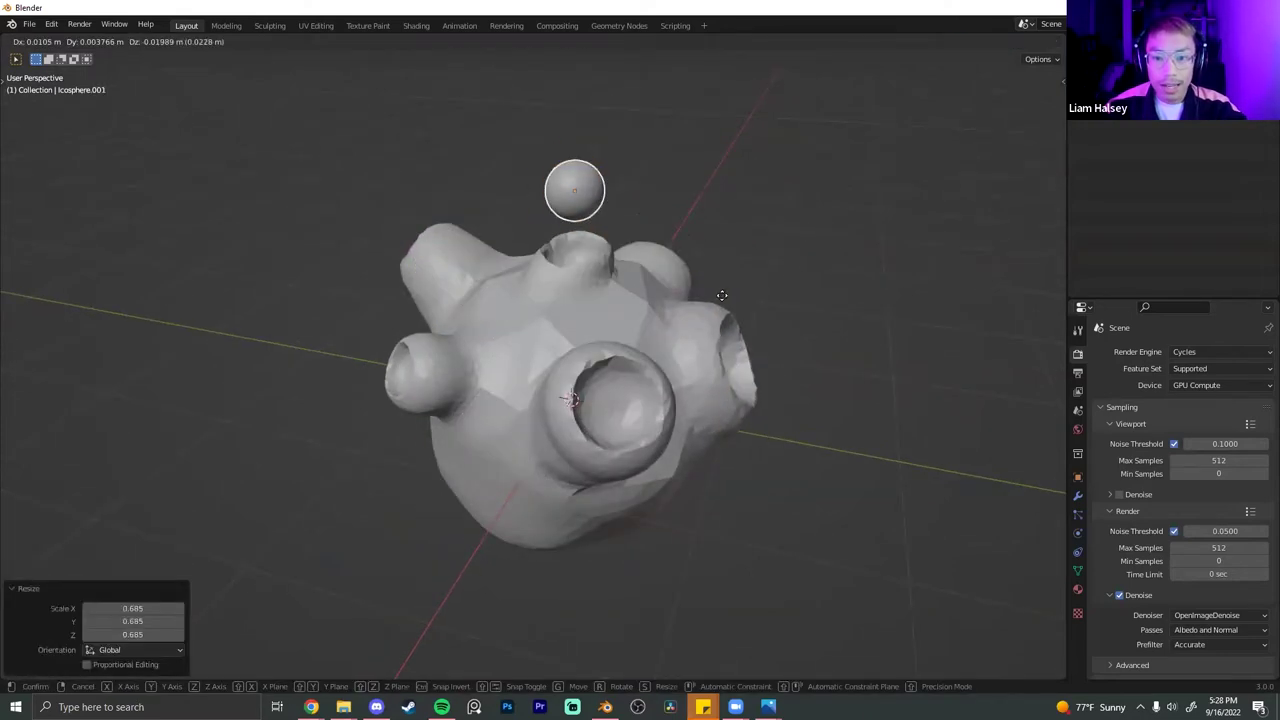
pyautogui.click(1082, 514)
# - Give the eyeball a new material with a white base color, metallic 1.000 and roughness 0
pyautogui.click(1077, 589)
pyautogui.click(1217, 409)
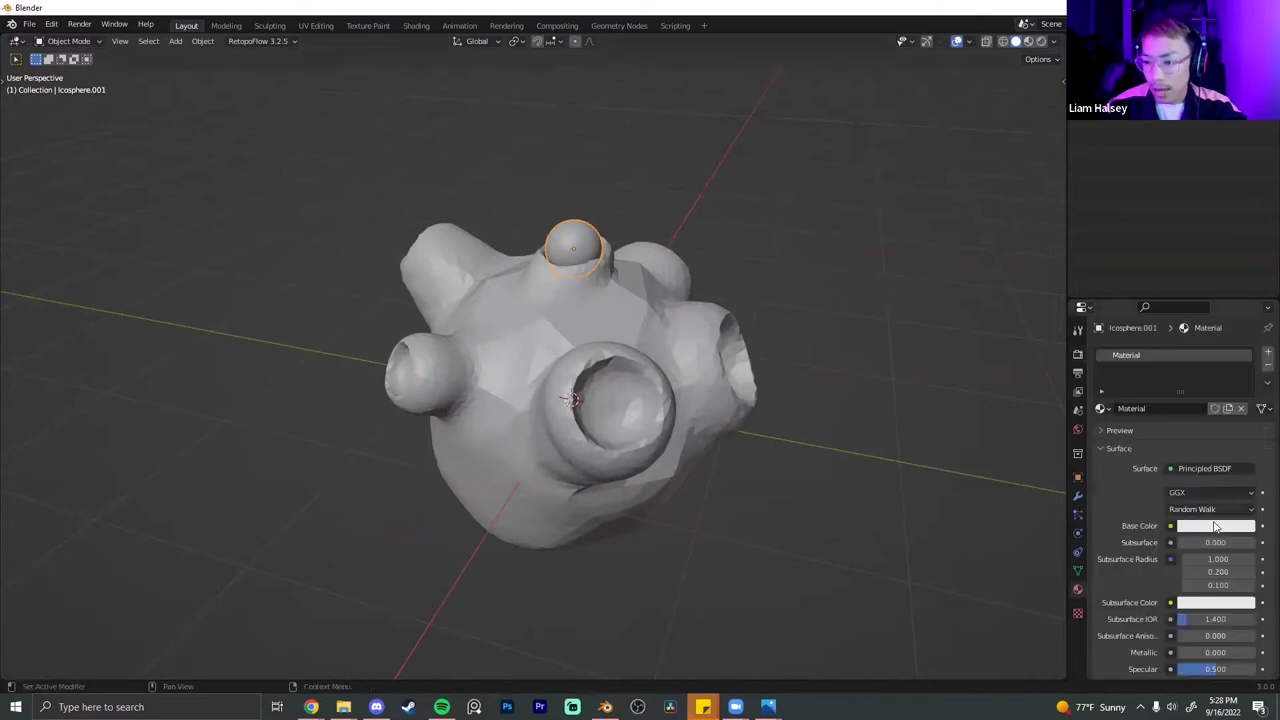
pyautogui.click(1214, 525)
pyautogui.moveTo(1244, 402); pyautogui.dragTo(1248, 356)
pyautogui.click(1228, 532)
pyautogui.scroll(-3, 1190, 540)
pyautogui.moveTo(1187, 546); pyautogui.dragTo(1256, 546)
# - Adjust the eyeball's size, height and horizontal position so it sits centred inside the top crater
pyautogui.moveTo(780, 412); pyautogui.dragTo(772, 470, button='middle')
pyautogui.press('g')
pyautogui.press('z')
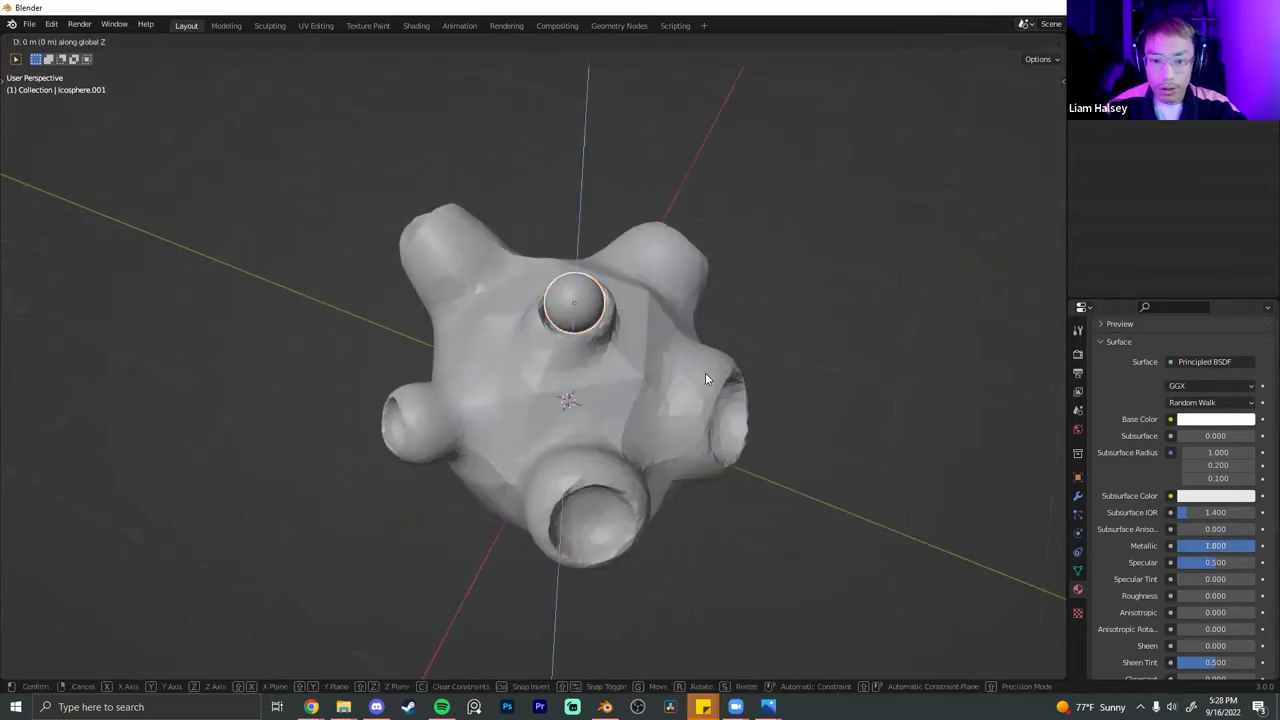
pyautogui.click(705, 374)
pyautogui.press('s')
pyautogui.click(756, 369)
pyautogui.press('g')
pyautogui.press('z')
pyautogui.click(752, 367)
pyautogui.press('g')
pyautogui.hotkey('shift', 'z')
pyautogui.click(692, 356)
# - Duplicate the eyeball into an empty side crater and enlarge the copy to fill the socket
pyautogui.moveTo(598, 407); pyautogui.dragTo(520, 408, button='middle')
pyautogui.hotkey('shift', 'd')
pyautogui.click(727, 492)
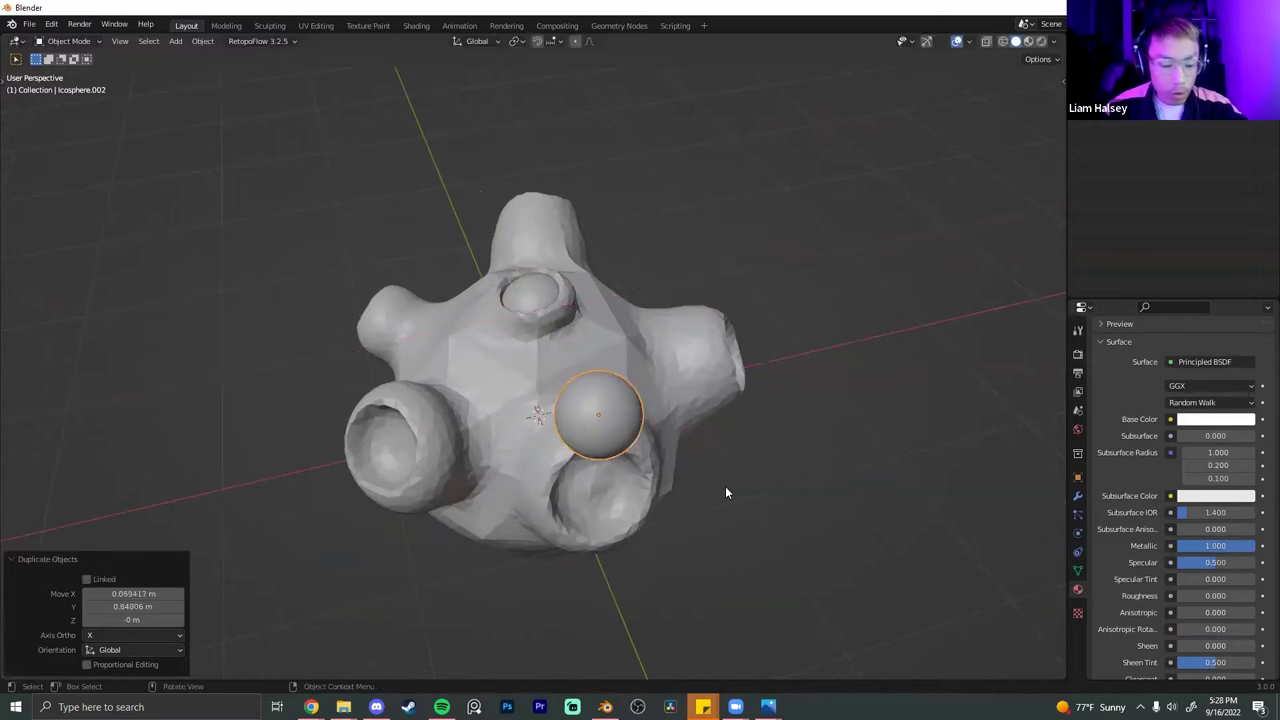
pyautogui.moveTo(686, 442); pyautogui.dragTo(688, 417, button='middle')
pyautogui.press('g')
pyautogui.press('z')
pyautogui.click(721, 451)
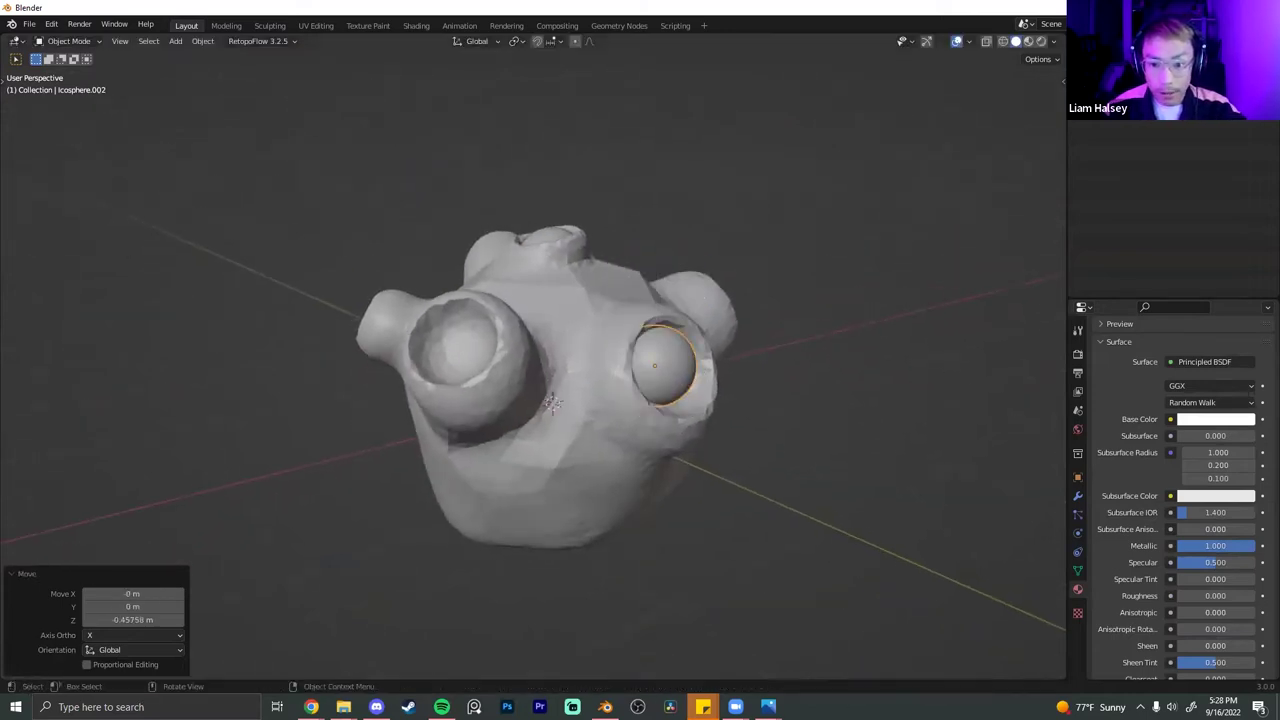
pyautogui.press('s')
pyautogui.click(755, 457)
pyautogui.press('g')
pyautogui.click(750, 449)
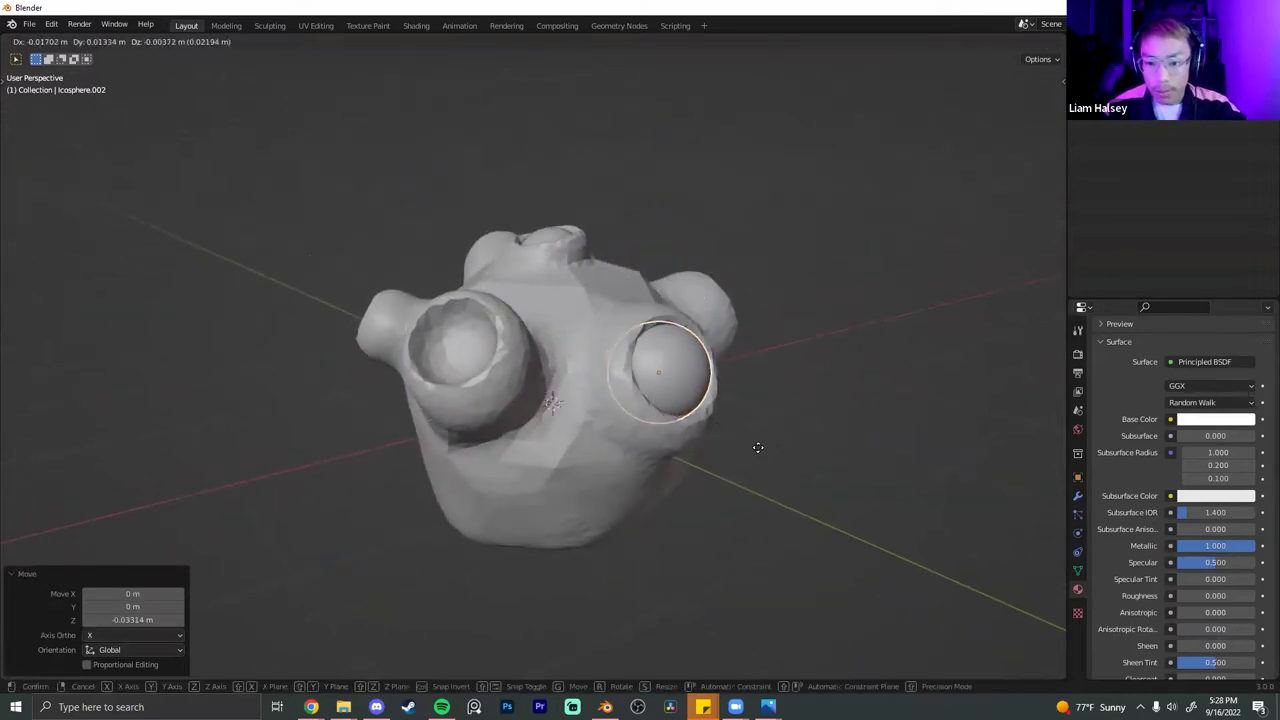
# - Duplicate the enlarged eyeball into the neighbouring large crater, adjusting its height and horizontal position to fit the socket
pyautogui.moveTo(743, 437); pyautogui.dragTo(791, 437, button='middle')
pyautogui.hotkey('shift', 'd')
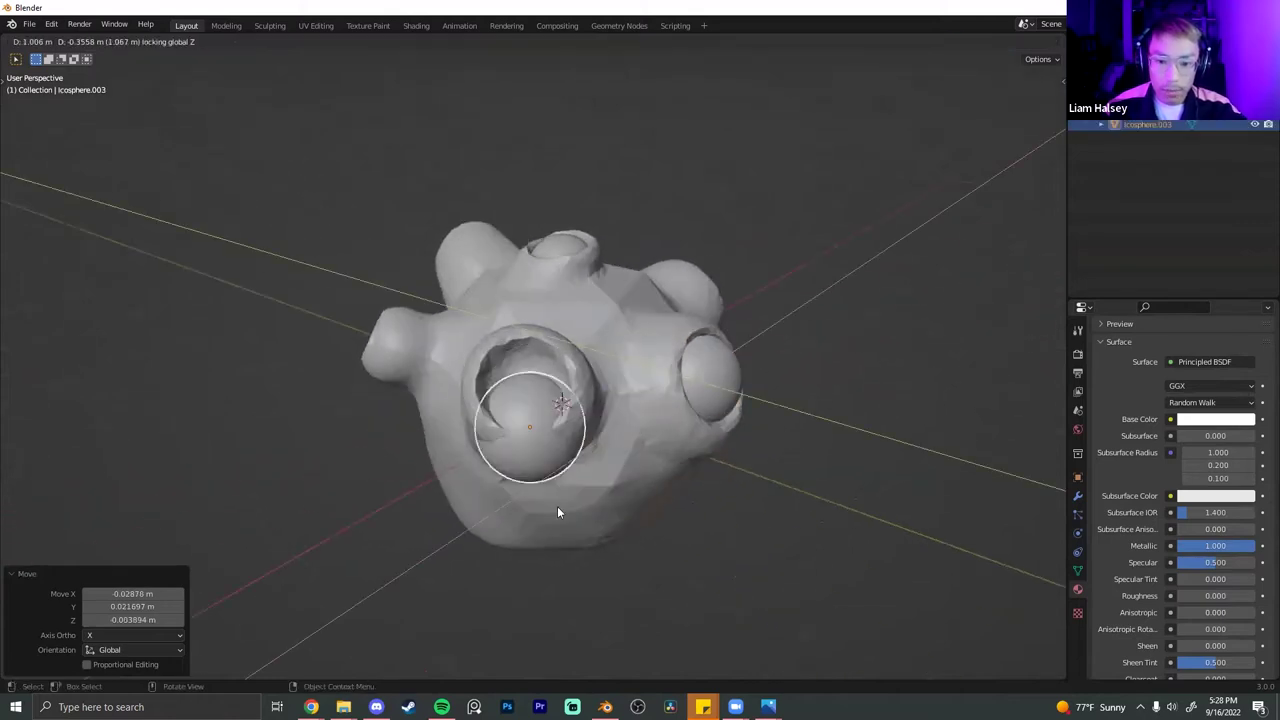
pyautogui.press('z')
pyautogui.click(559, 470)
pyautogui.press('g')
pyautogui.hotkey('shift', 'z')
pyautogui.click(528, 397)
pyautogui.press('g')
pyautogui.press('z')
pyautogui.click(528, 404)
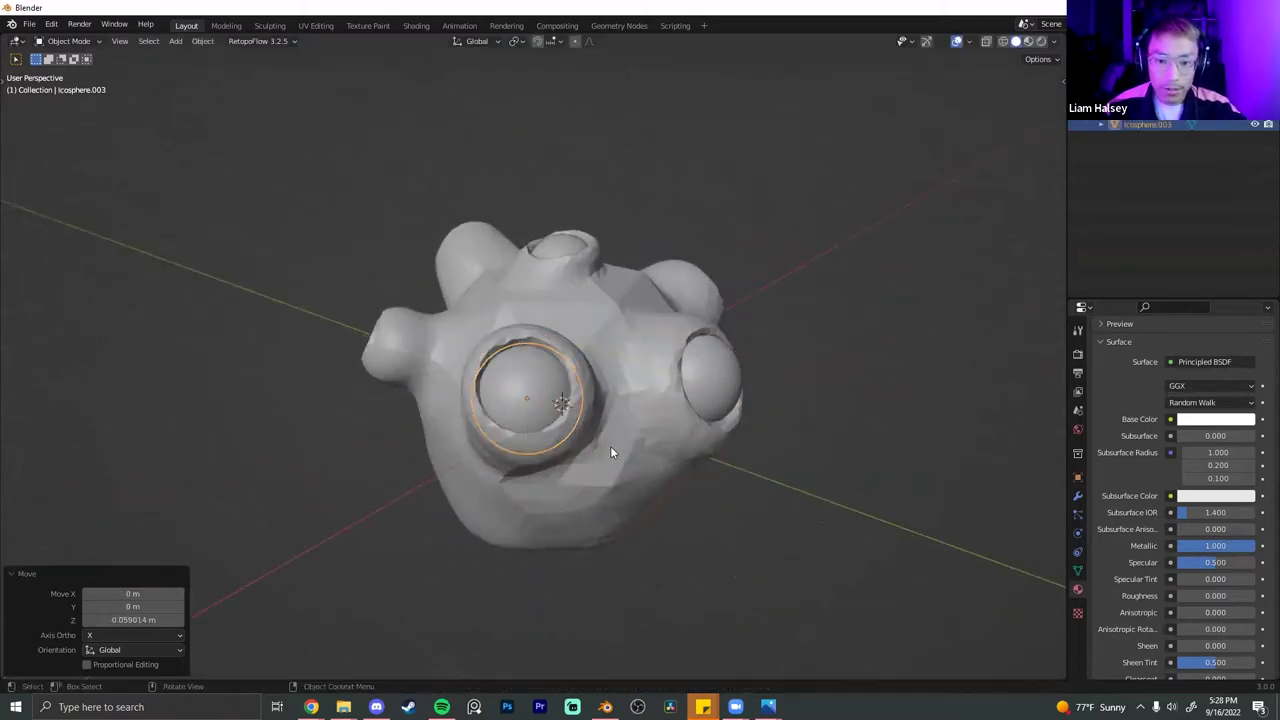
pyautogui.press('g')
pyautogui.hotkey('shift', 'z')
pyautogui.press('Escape')
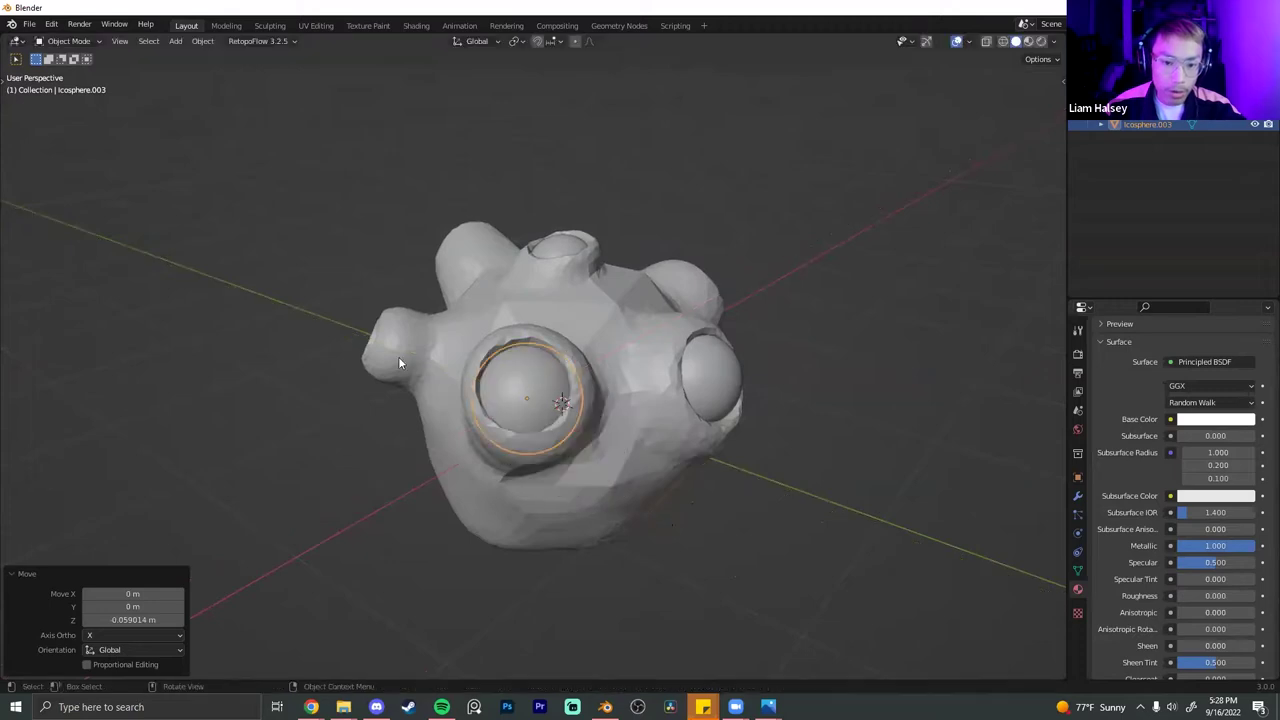
pyautogui.scroll(-4, 666, 396)
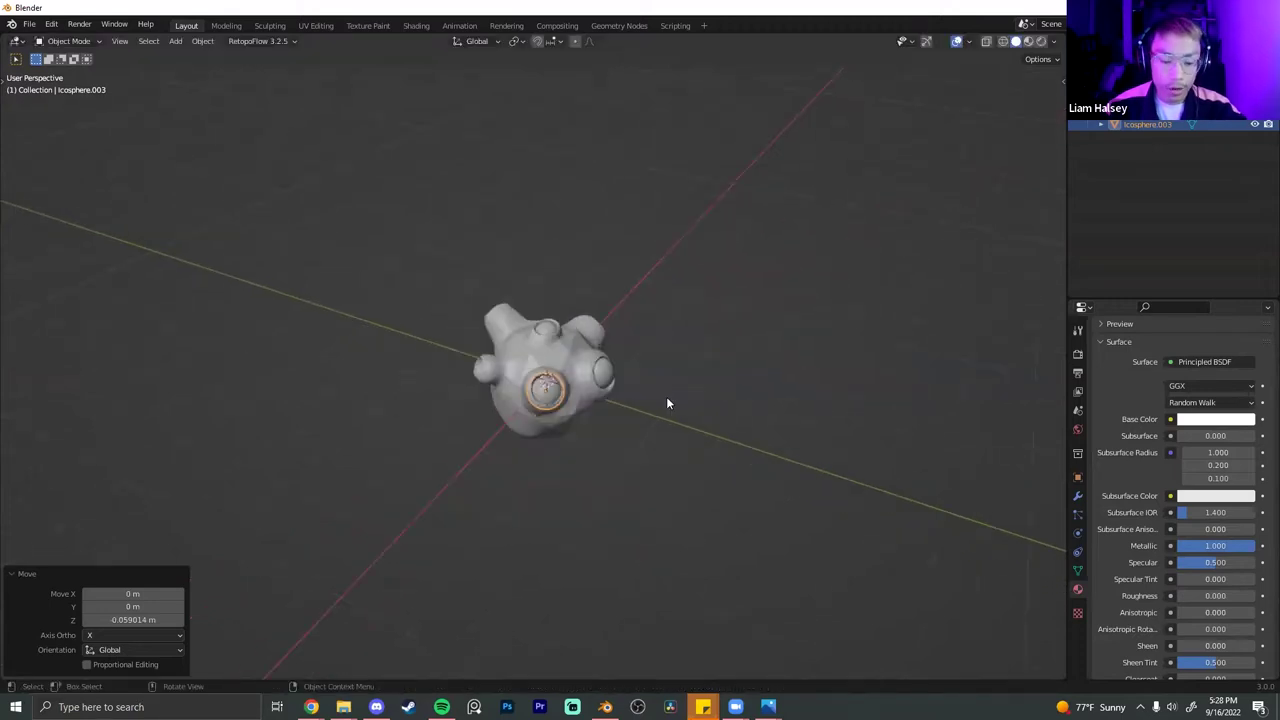
pyautogui.press('g')
pyautogui.hotkey('shift', 'z')
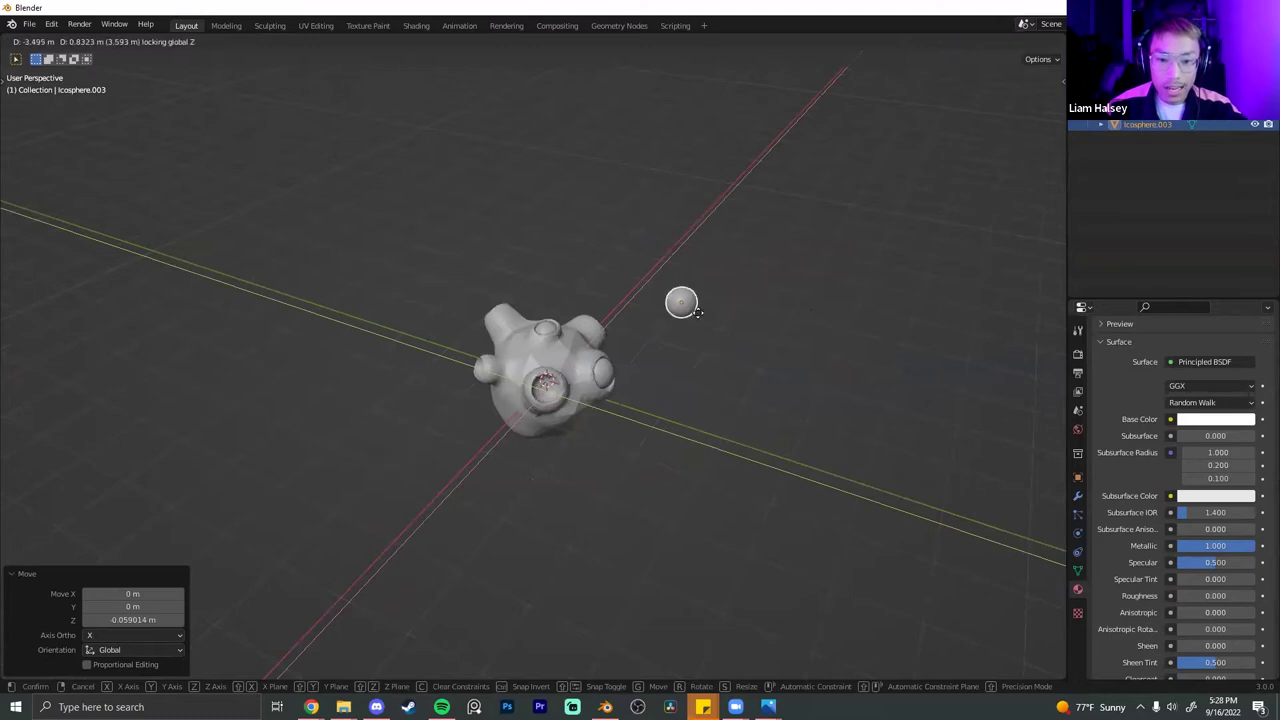
pyautogui.rightClick(701, 394)
pyautogui.moveTo(701, 394); pyautogui.dragTo(662, 403, button='middle')
pyautogui.press('g')
pyautogui.press('z')
pyautogui.press('z')
pyautogui.hotkey('shift', 'z')
pyautogui.rightClick(610, 118)
pyautogui.moveTo(566, 335); pyautogui.dragTo(663, 530, button='middle')
pyautogui.press('g')
pyautogui.hotkey('shift', 'z')
pyautogui.rightClick(558, 439)
# - Duplicate the eyeball horizontally to the small-cratered lump and scale the copy down to about 0.36
pyautogui.scroll(4, 558, 439)
pyautogui.hotkey('shift', 'd')
pyautogui.hotkey('shift', 'z')
pyautogui.click(505, 559)
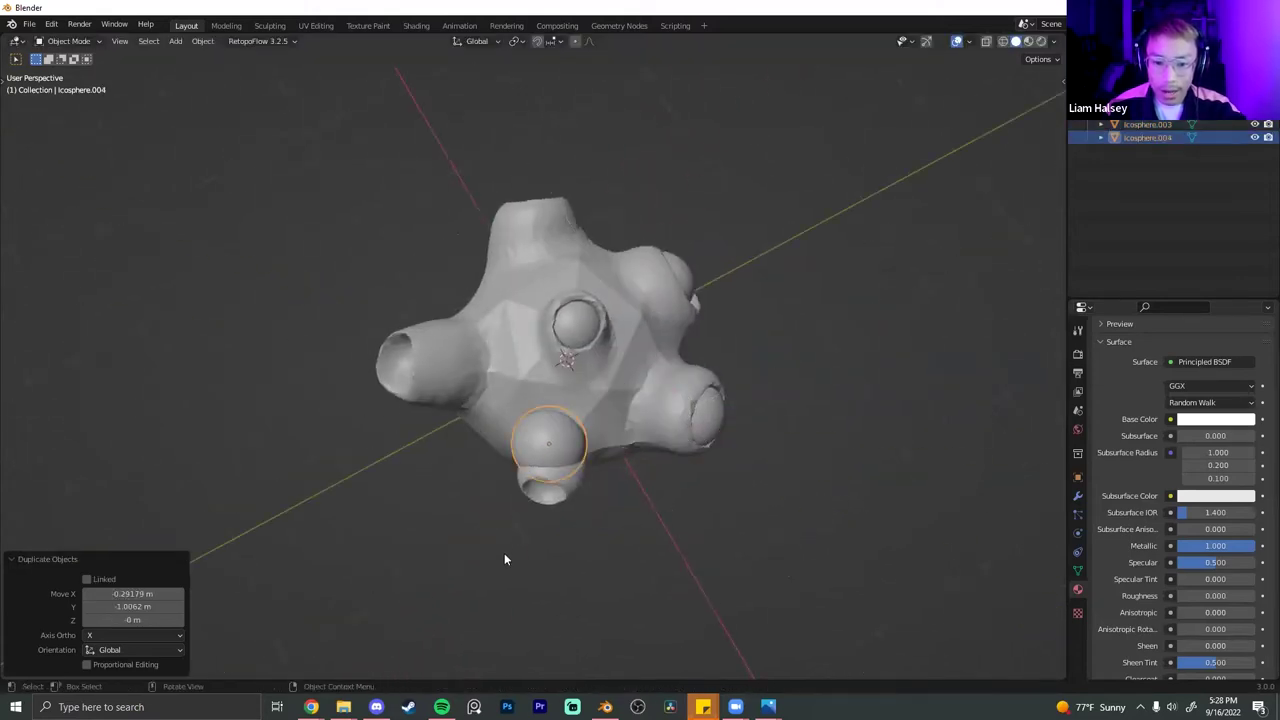
pyautogui.moveTo(505, 559); pyautogui.dragTo(510, 505, button='middle')
pyautogui.press('g')
pyautogui.press('z')
pyautogui.click(625, 432)
pyautogui.press('s')
pyautogui.click(580, 457)
# - Seat the small eyeball inside its crater by adjusting its height and horizontal position
pyautogui.press('g')
pyautogui.press('z')
pyautogui.rightClick(575, 498)
pyautogui.press('g')
pyautogui.hotkey('shift', 'z')
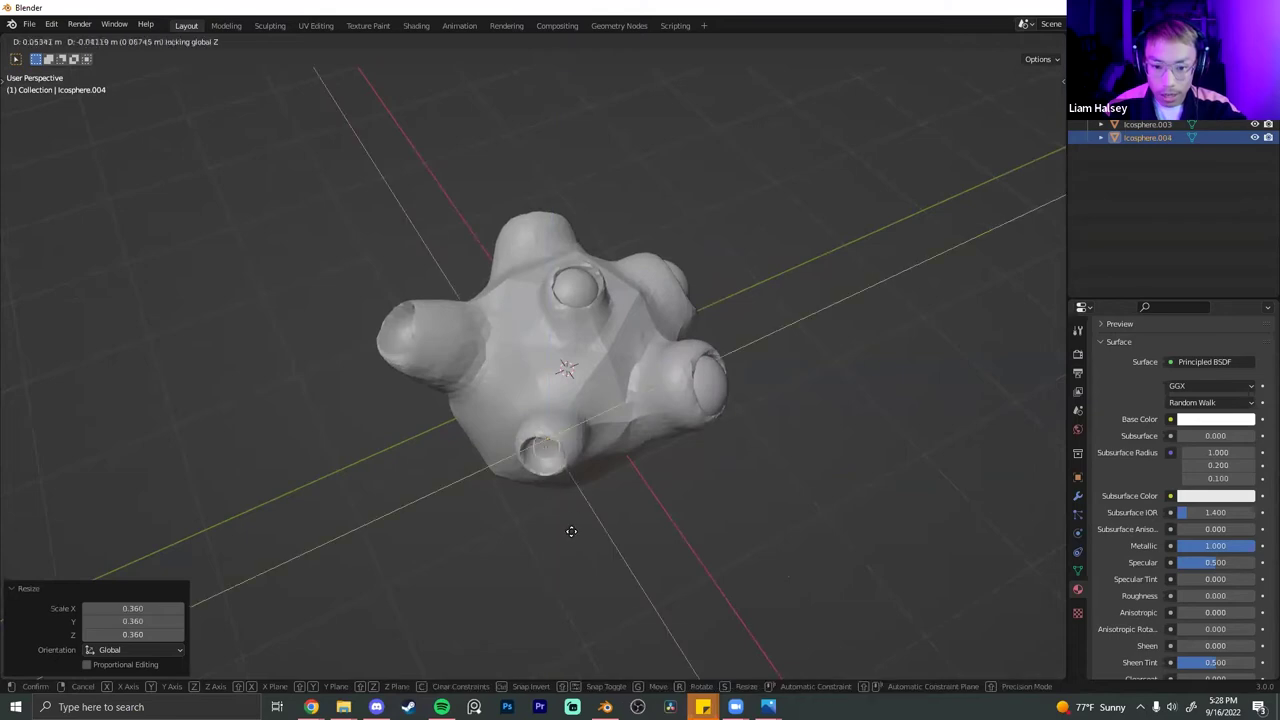
pyautogui.click(575, 500)
pyautogui.moveTo(575, 500); pyautogui.dragTo(616, 419, button='middle')
pyautogui.press('g')
pyautogui.press('z')
pyautogui.click(698, 444)
pyautogui.press('g')
pyautogui.hotkey('shift', 'z')
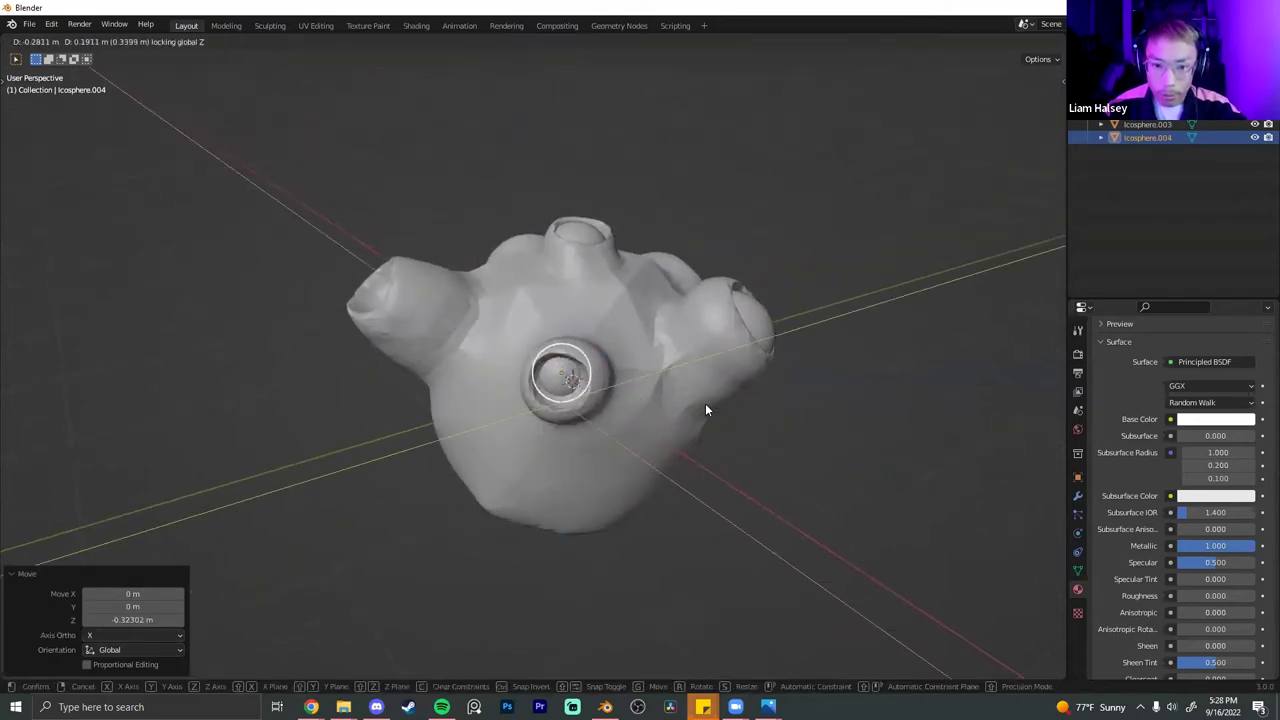
pyautogui.click(708, 410)
# - Duplicate the eyeball and place the copy in another empty crater on the body
pyautogui.moveTo(712, 465); pyautogui.dragTo(455, 495, button='middle')
pyautogui.hotkey('shift', 'd')
pyautogui.hotkey('shift', 'z')
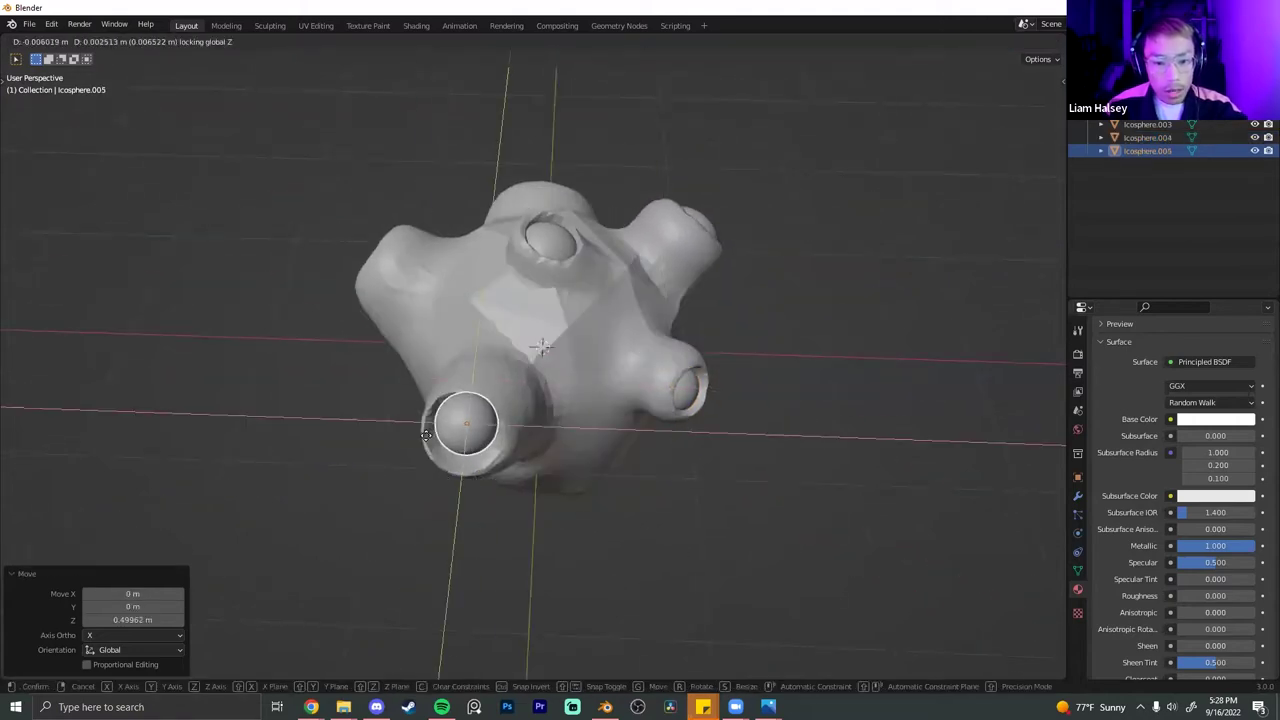
pyautogui.hotkey('shift', 'z')
pyautogui.click(537, 400)
# - Apply Shade Smooth to all objects and clear the selection
pyautogui.press('a')
pyautogui.rightClick(586, 304)
pyautogui.click(586, 304)
pyautogui.click(797, 320)
pyautogui.moveTo(600, 410); pyautogui.dragTo(725, 372, button='middle')
# - Enable Pro Lighting Studio lights for the scene and choose the Shadow Play setup
pyautogui.click(492, 321)
pyautogui.click(1077, 429)
pyautogui.moveTo(760, 455); pyautogui.dragTo(1230, 455, button='middle')
pyautogui.scroll(-4, 1184, 593)
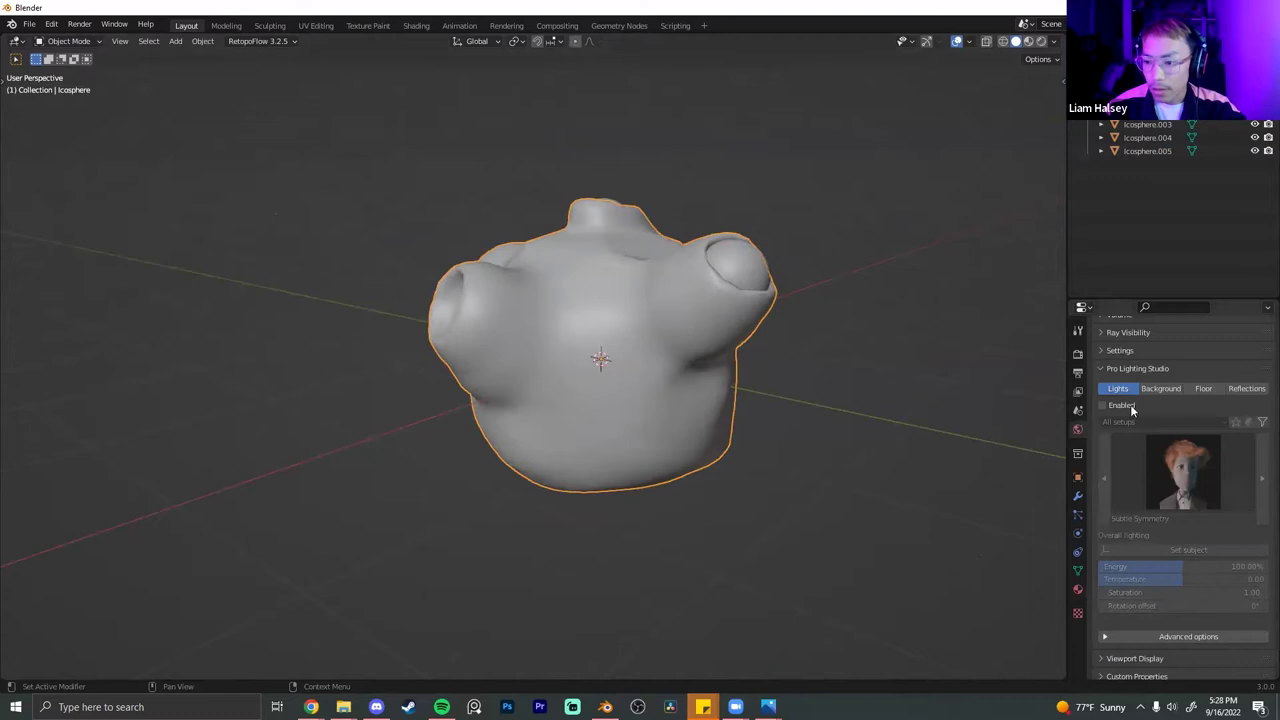
pyautogui.click(1104, 405)
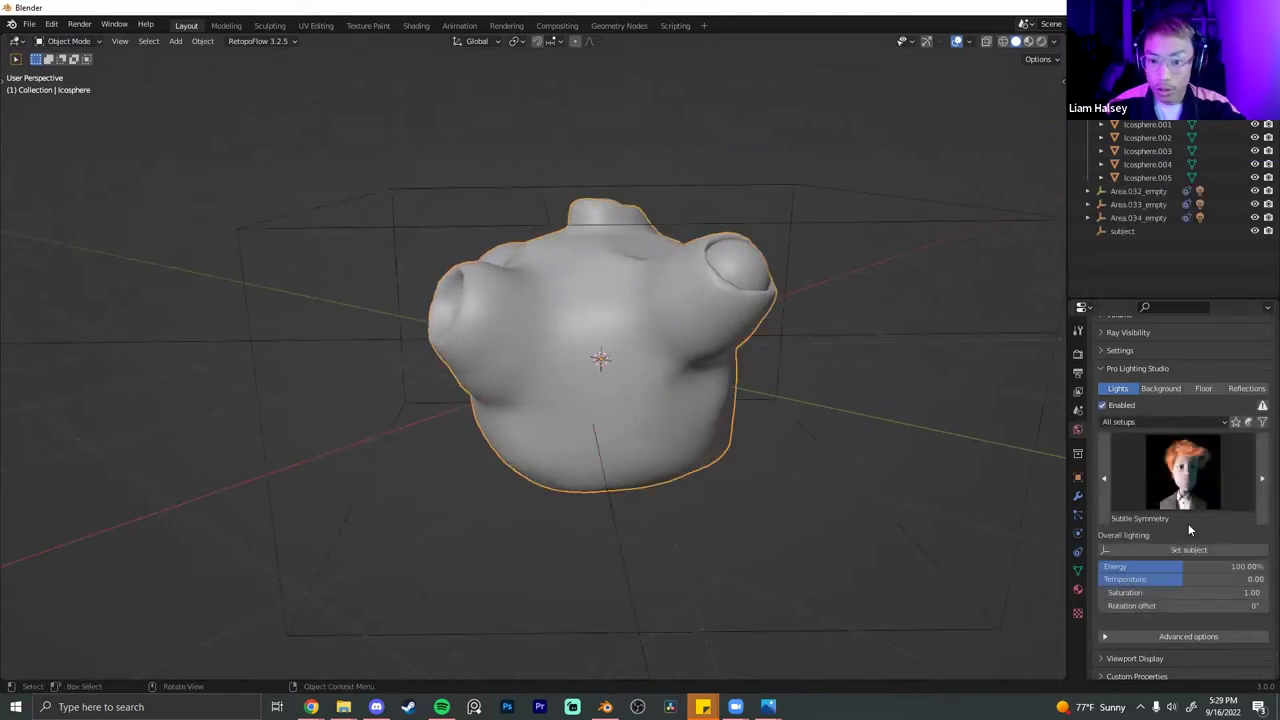
# - Add a plane, scale it by about 4.59, and position it beneath the sculpted body as a floor
pyautogui.hotkey('shift', 'a')
pyautogui.click(749, 120)
pyautogui.press('g')
pyautogui.press('z')
pyautogui.press('s')
pyautogui.click(789, 460)
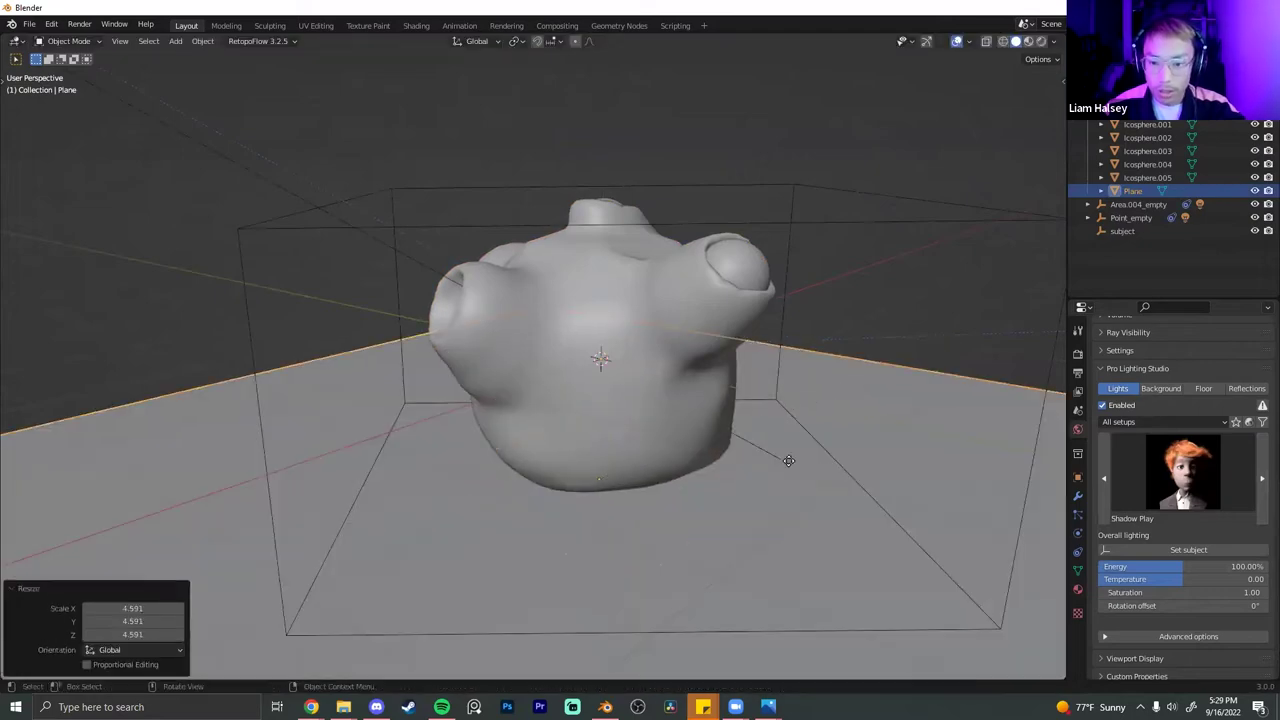
pyautogui.press('g')
pyautogui.press('z')
pyautogui.click(800, 425)
# - Extrude the floor plane's back edge straight up and bevel the fold with many segments into a curved backdrop
pyautogui.moveTo(629, 449); pyautogui.dragTo(696, 366, button='middle')
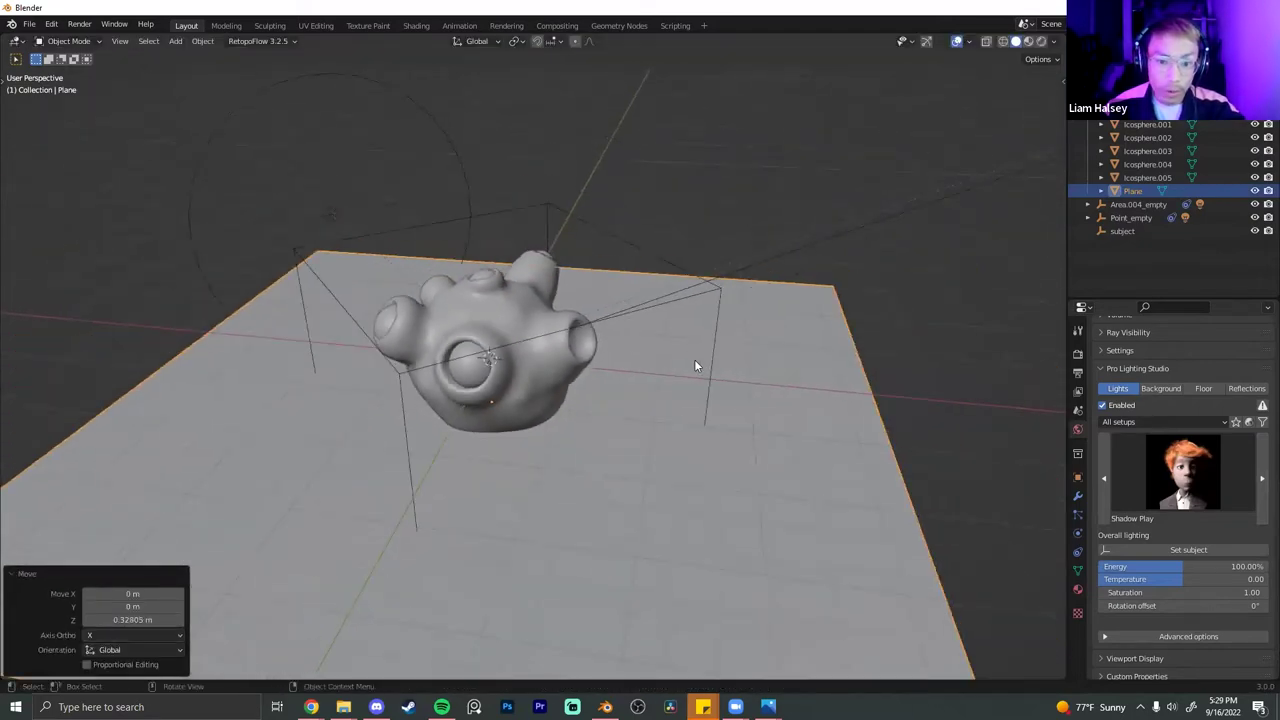
pyautogui.press('Tab')
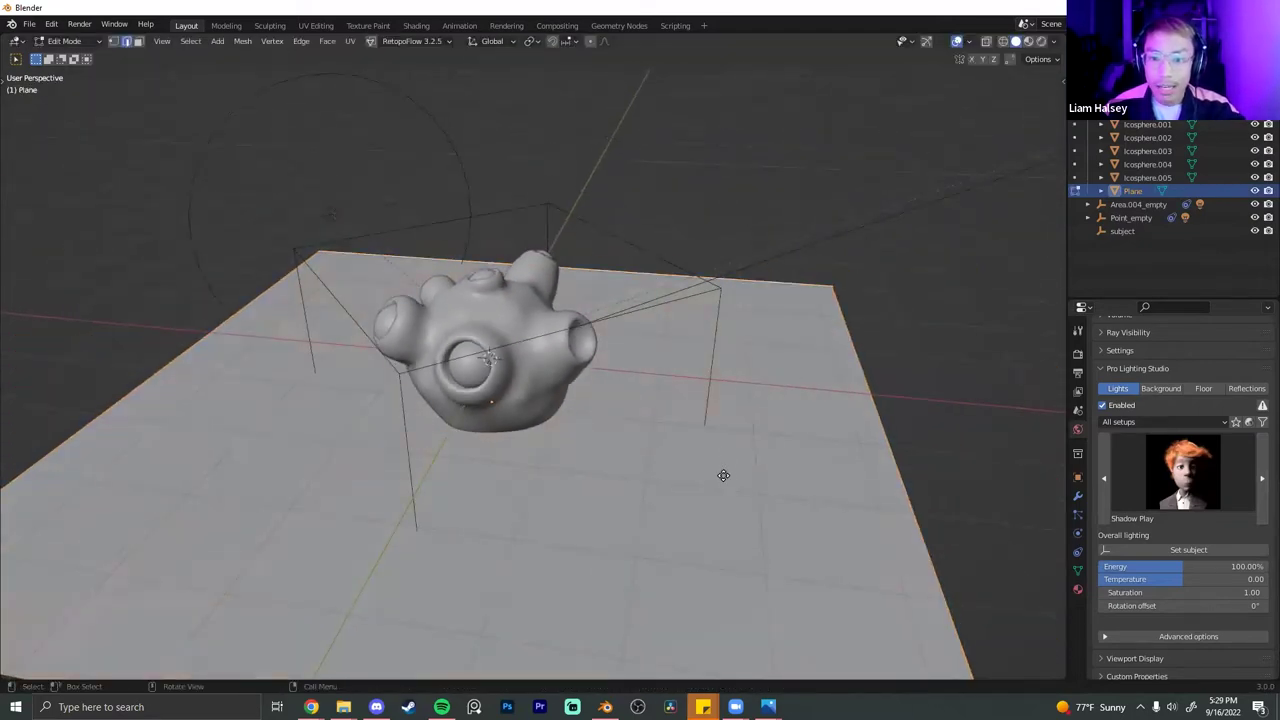
pyautogui.press('e')
pyautogui.press('z')
pyautogui.click(717, 109)
pyautogui.click(463, 256)
pyautogui.hotkey('ctrl', 'b')
pyautogui.scroll(11, 774, 488)
pyautogui.click(744, 505)
pyautogui.press('Tab')
# - Switch the viewport to Rendered shading and enable viewport denoising
pyautogui.scroll(3, 725, 508)
pyautogui.moveTo(725, 508)
pyautogui.mouseDown(button='middle')
pyautogui.moveTo(701, 514)
pyautogui.moveTo(717, 446)
pyautogui.mouseUp(button='middle')
pyautogui.press('z')
pyautogui.click(732, 160)
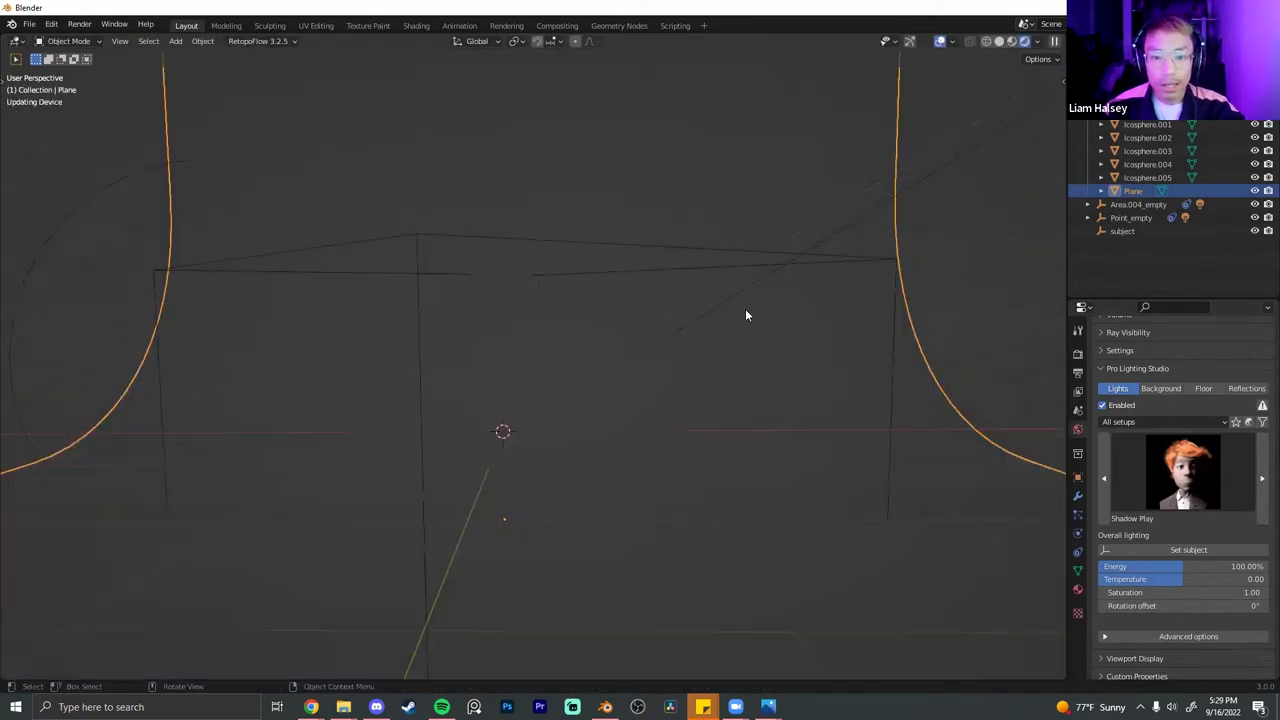
pyautogui.click(1078, 354)
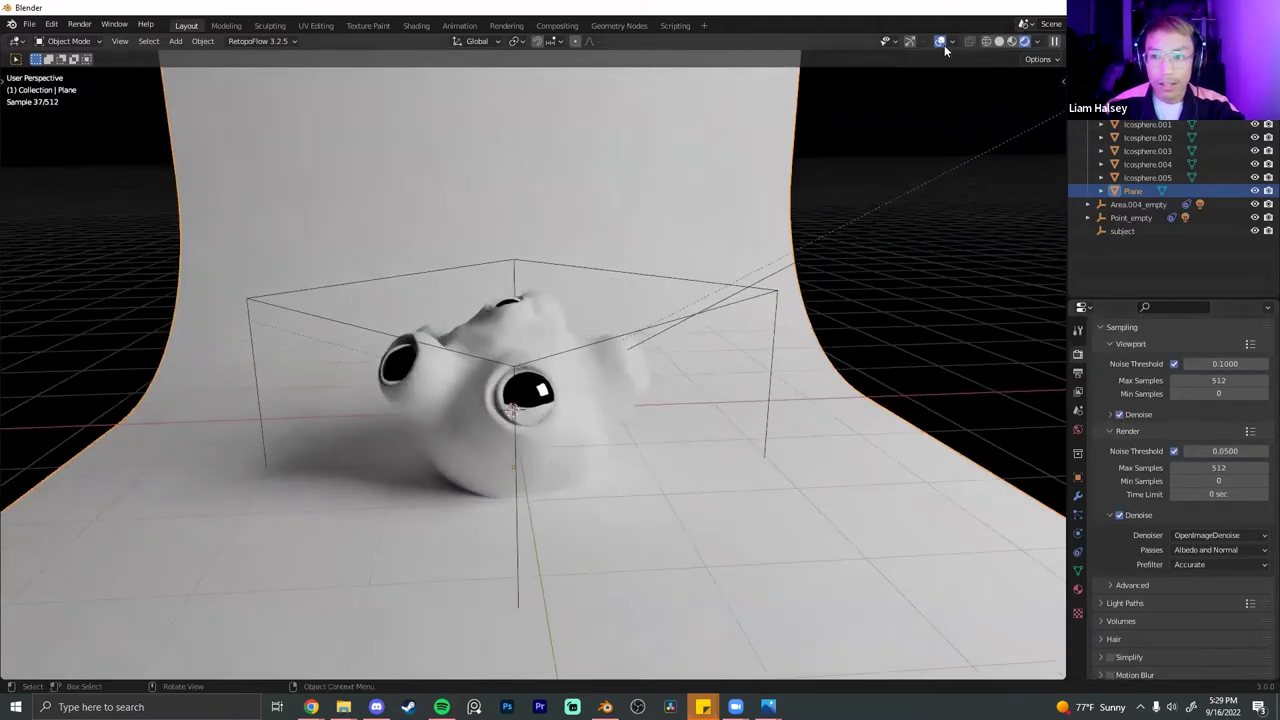
# - Give the sculpted body a new material with a light green base color
pyautogui.click(1077, 589)
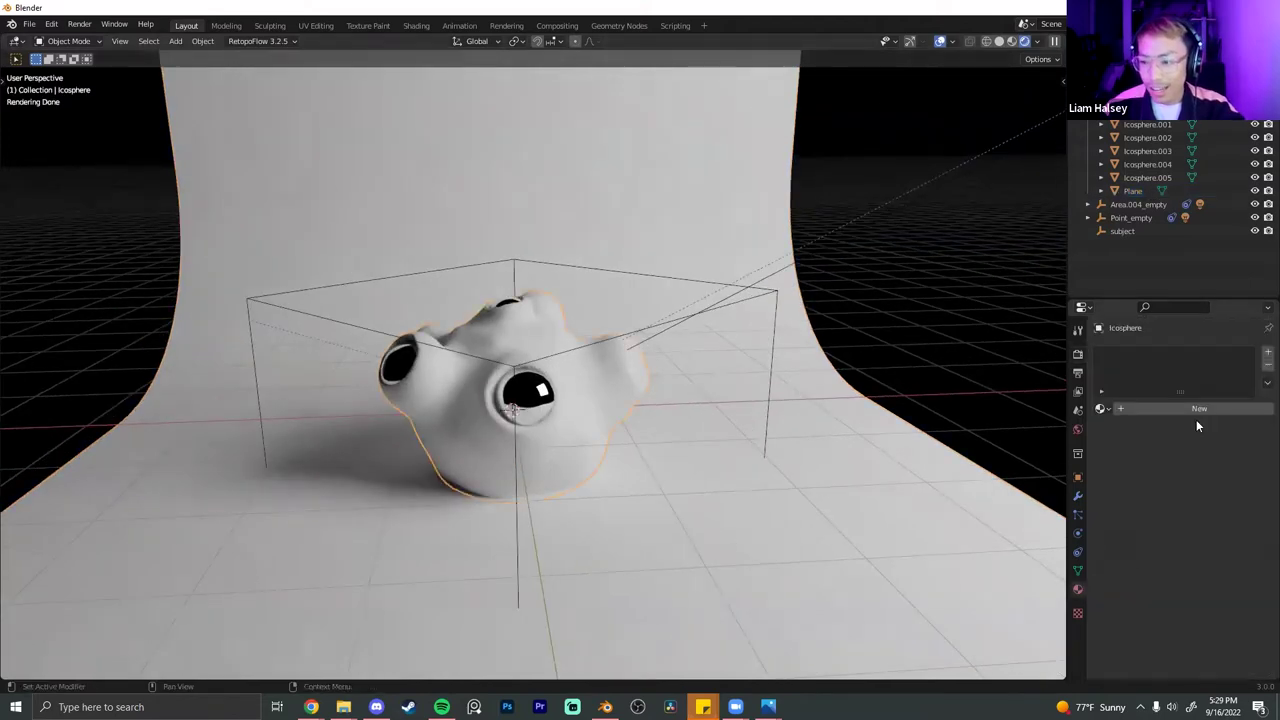
pyautogui.click(1196, 419)
pyautogui.click(1207, 530)
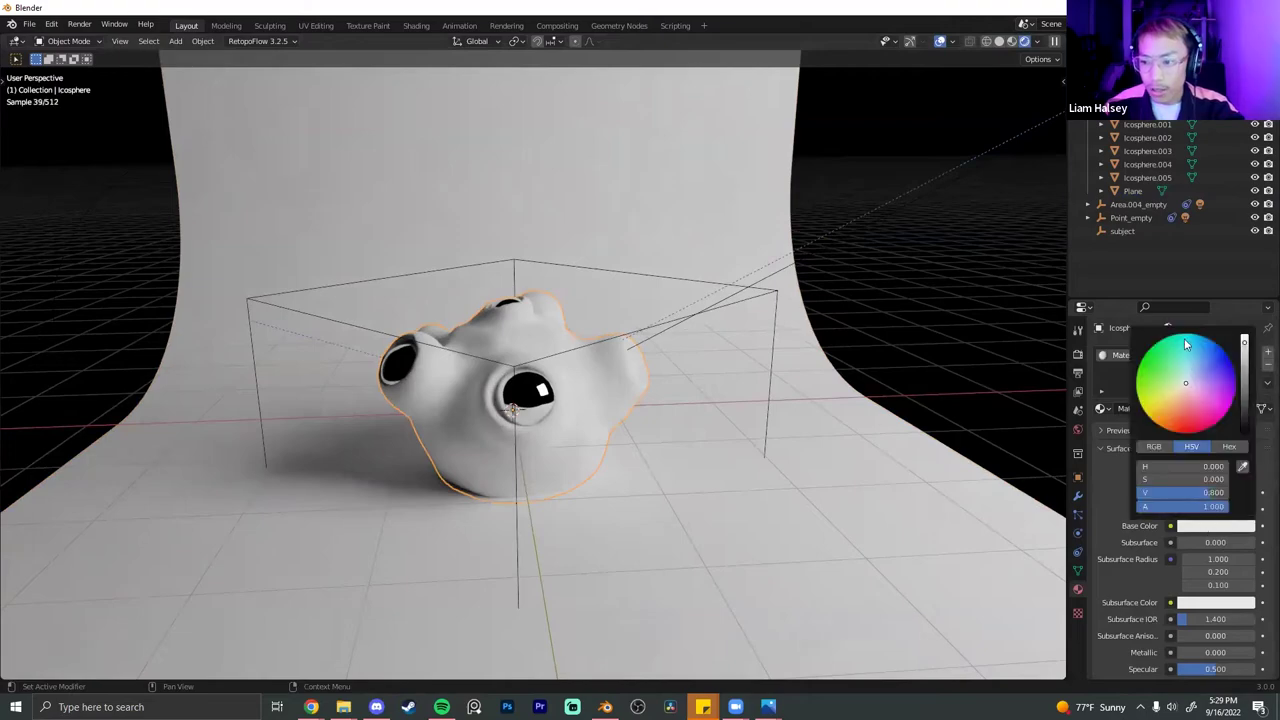
pyautogui.click(1160, 395)
# - Duplicate an existing eyeball into the body's empty eye socket and raise the copy about 0.045 m along Z
pyautogui.moveTo(692, 352); pyautogui.dragTo(613, 419, button='middle')
pyautogui.click(380, 438)
pyautogui.hotkey('shift', 'd')
pyautogui.click(648, 427)
pyautogui.click(606, 262)
pyautogui.press('g')
pyautogui.press('z')
pyautogui.click(775, 391)
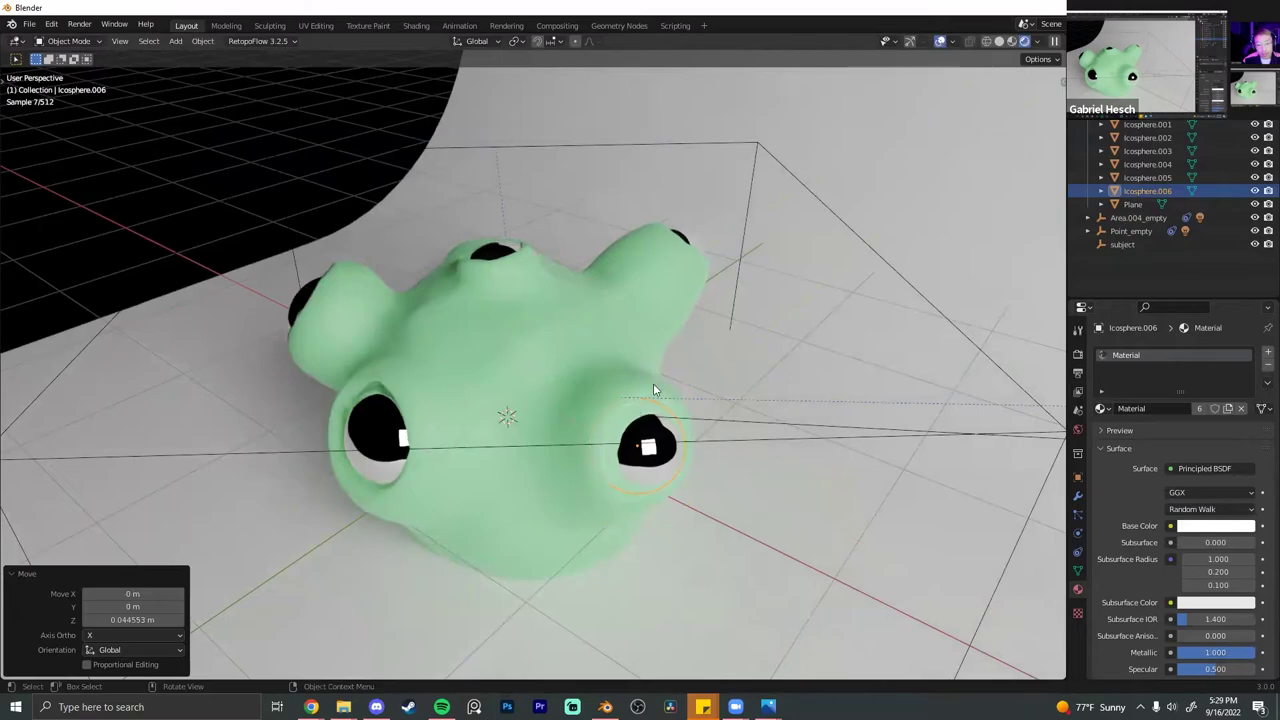
pyautogui.press('KP_0')
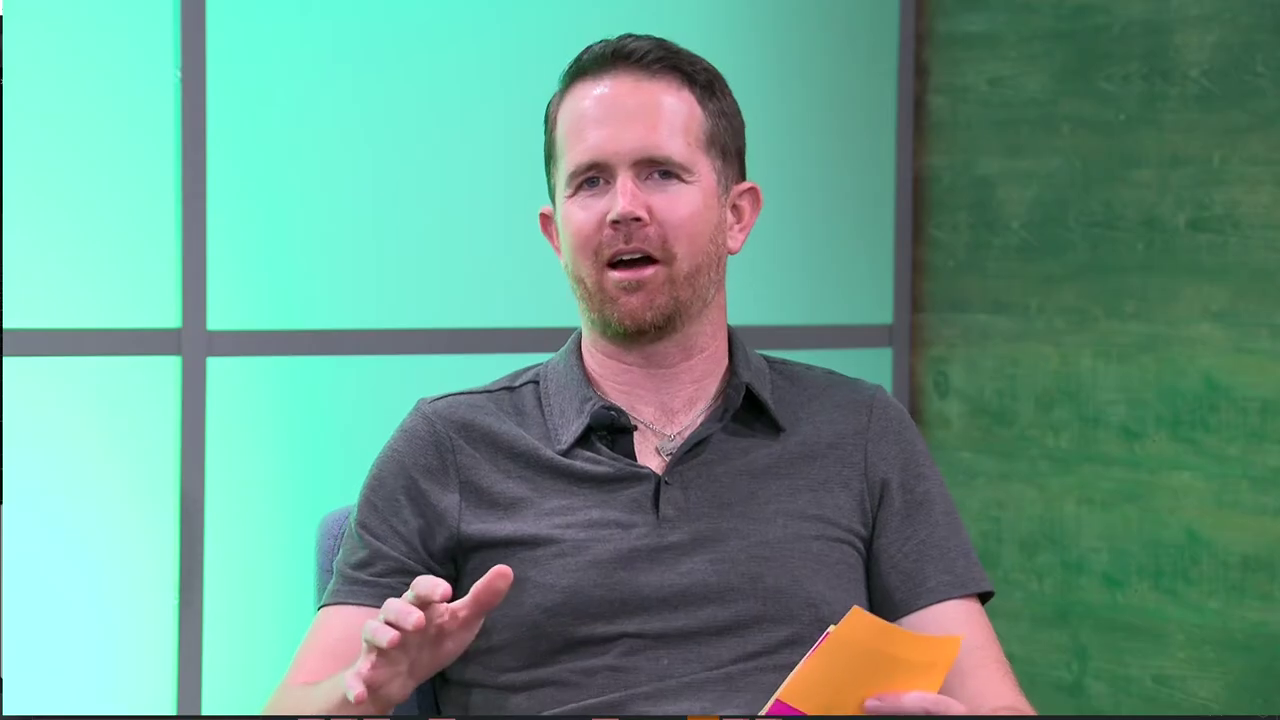